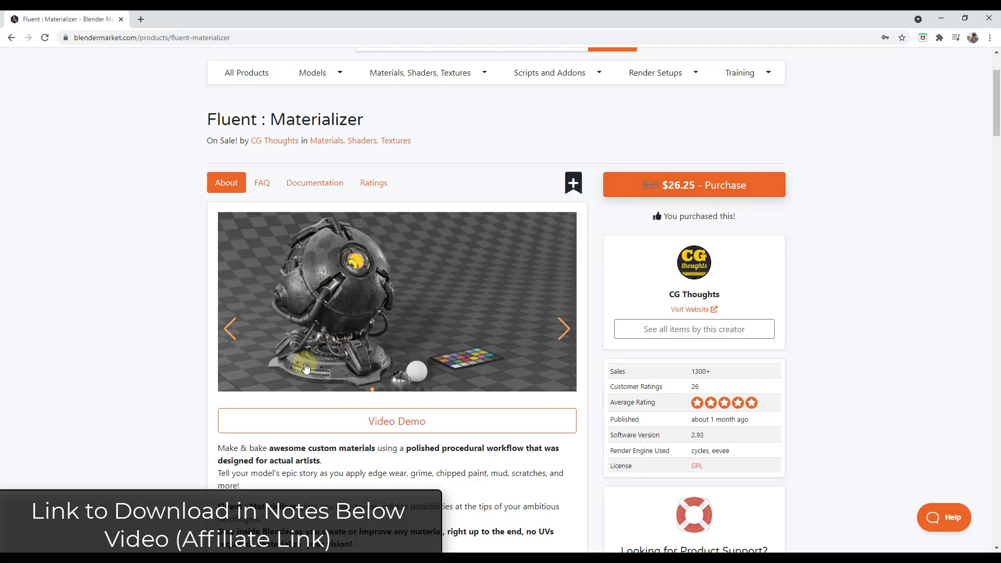
Step: Read through the product description of the Fluent : Materializer add-on
{"action": "scroll", "coordinate": [313, 365], "scroll_direction": "down", "scroll_amount": 4}
{"action": "scroll", "coordinate": [198, 329], "scroll_direction": "down", "scroll_amount": 7}
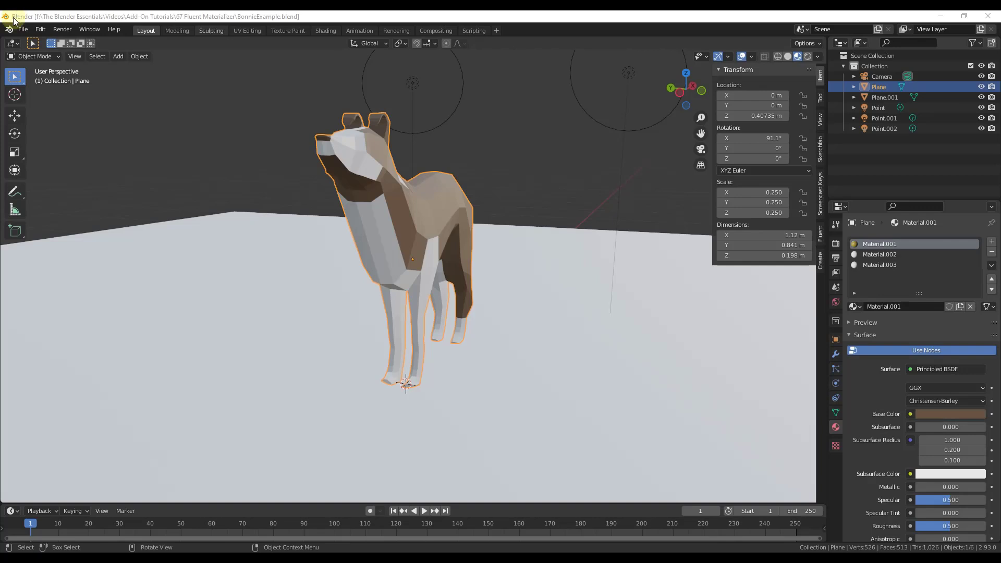
Step: Find the Fluent : Materializer add-on in the preferences by searching "flue" and examine its details and pie menu shortcut settings
{"action": "left_click", "coordinate": [40, 29]}
{"action": "left_click", "coordinate": [50, 179]}
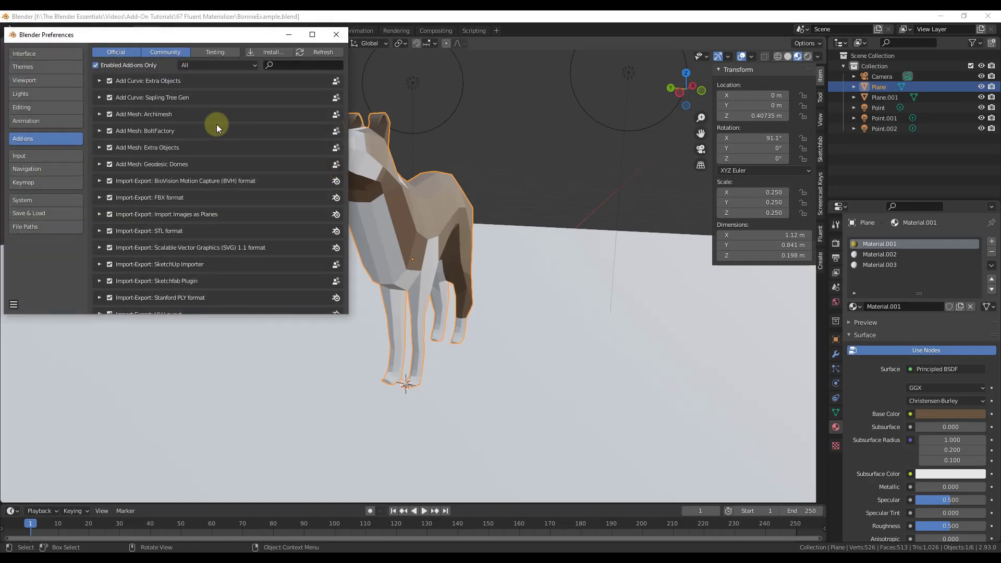
{"action": "left_click", "coordinate": [302, 66]}
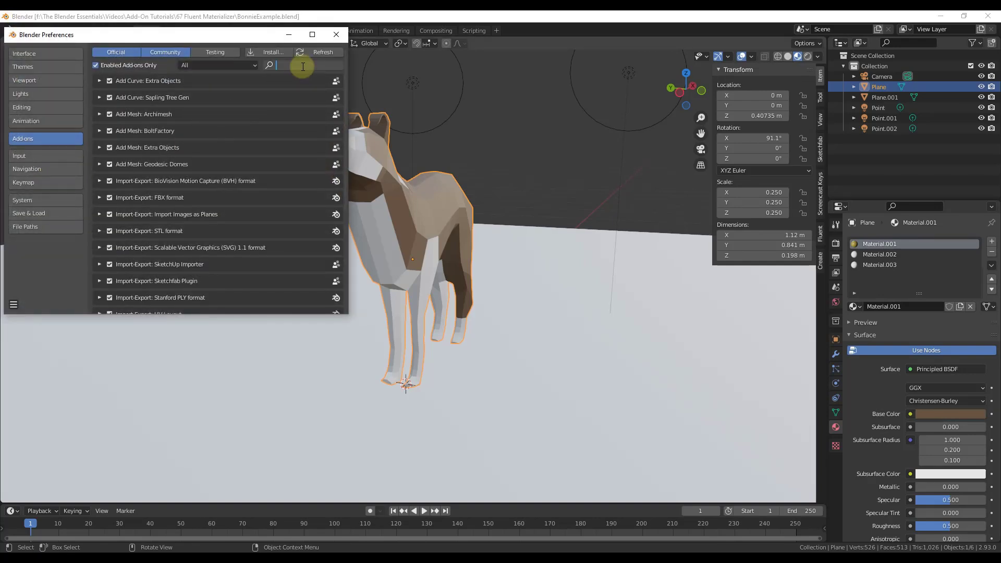
{"action": "type", "text": "flue"}
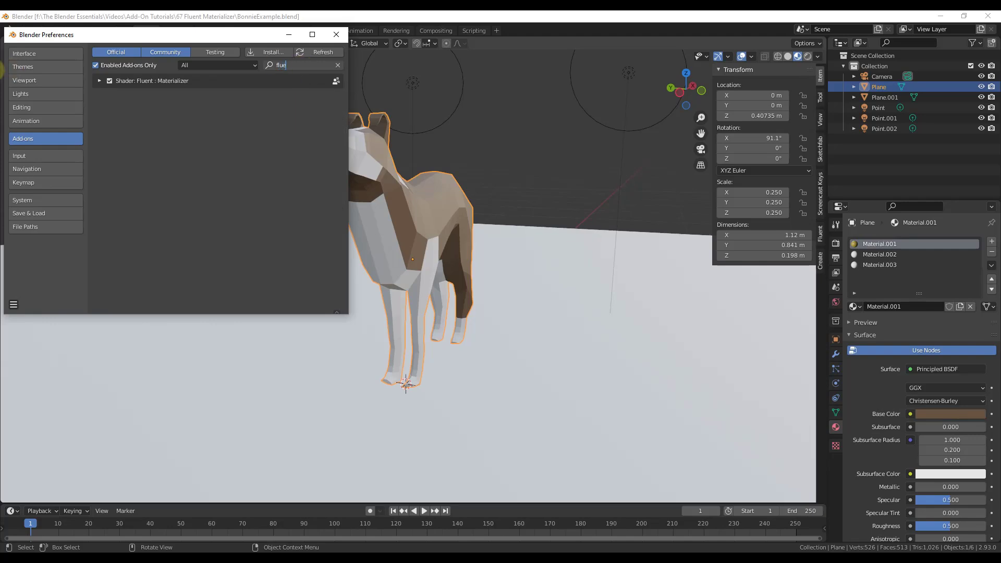
{"action": "left_click", "coordinate": [100, 85]}
{"action": "left_click", "coordinate": [99, 82]}
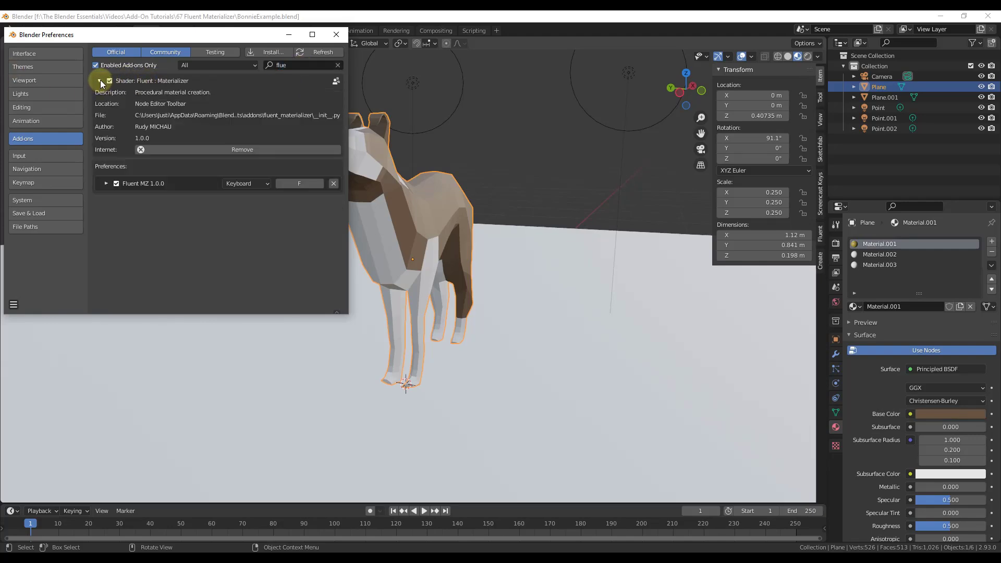
{"action": "left_click", "coordinate": [106, 186]}
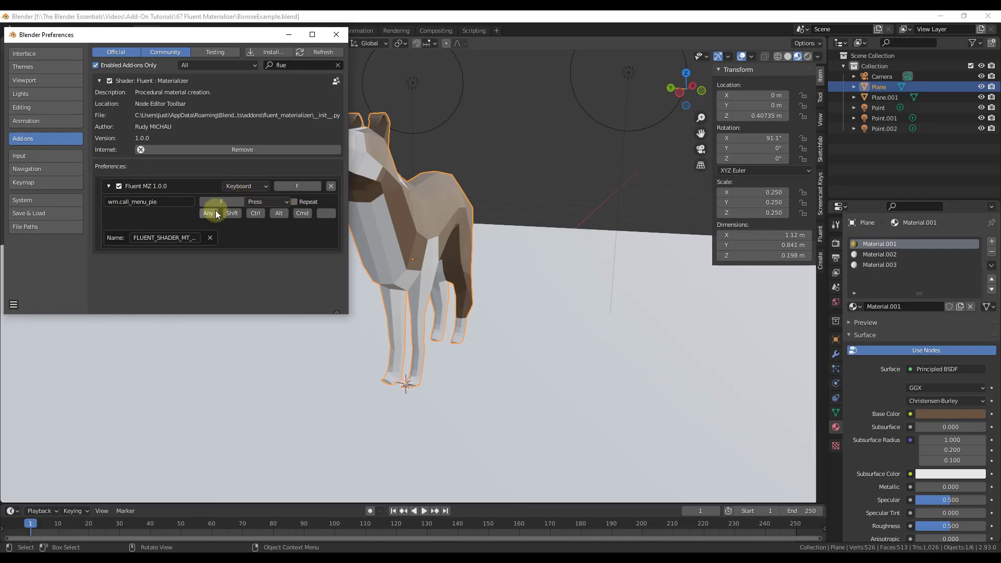
{"action": "left_click", "coordinate": [290, 38]}
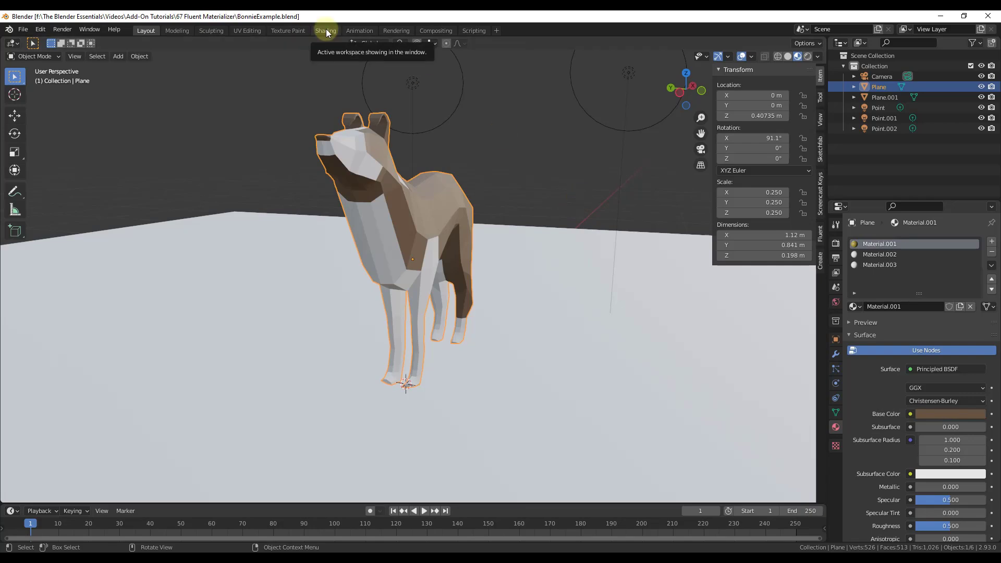
Step: Add a new General Layout workspace and split its 3D viewport to place a Shader Editor beside it
{"action": "left_click", "coordinate": [496, 31]}
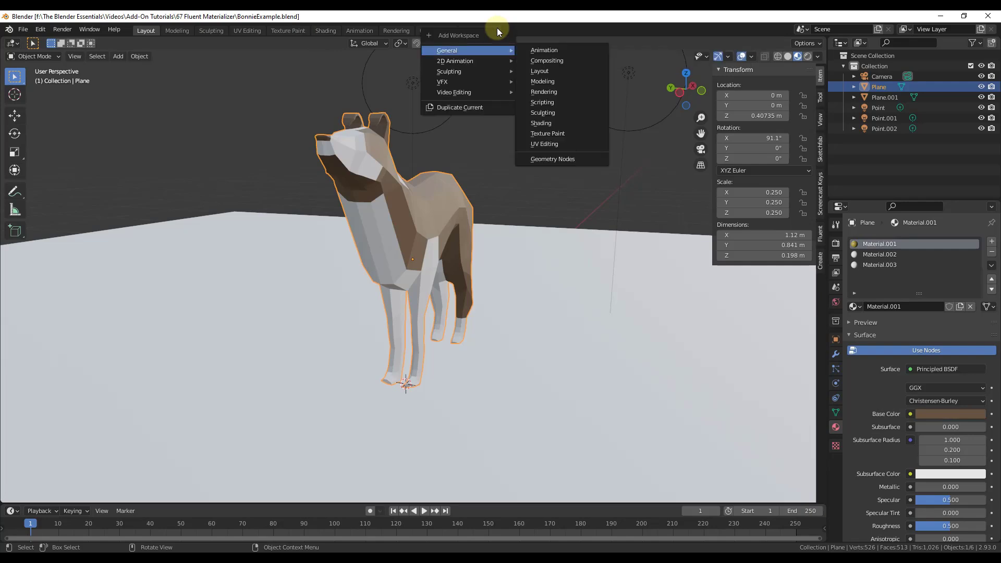
{"action": "left_click", "coordinate": [546, 71]}
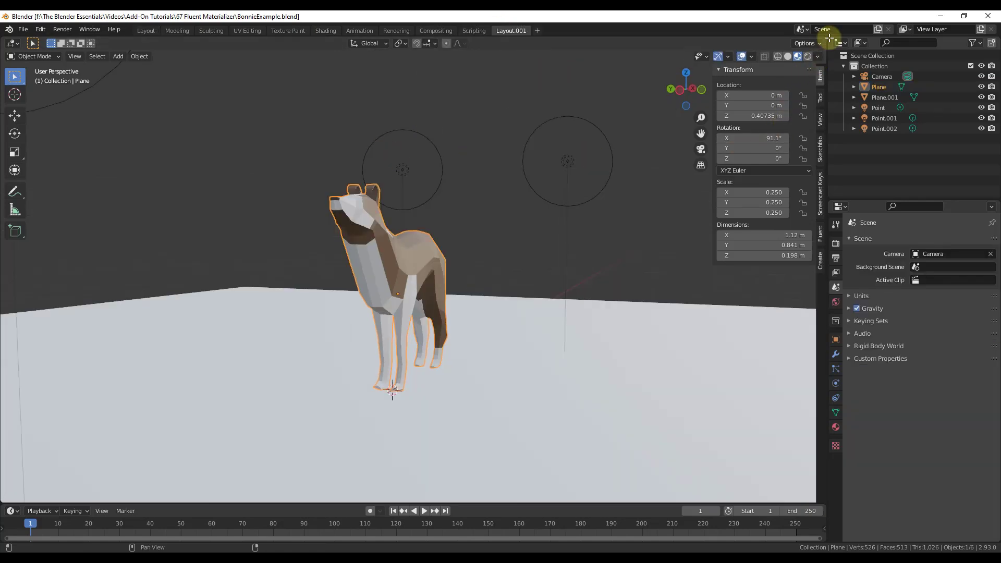
{"action": "left_click_drag", "start_coordinate": [827, 40], "coordinate": [466, 55]}
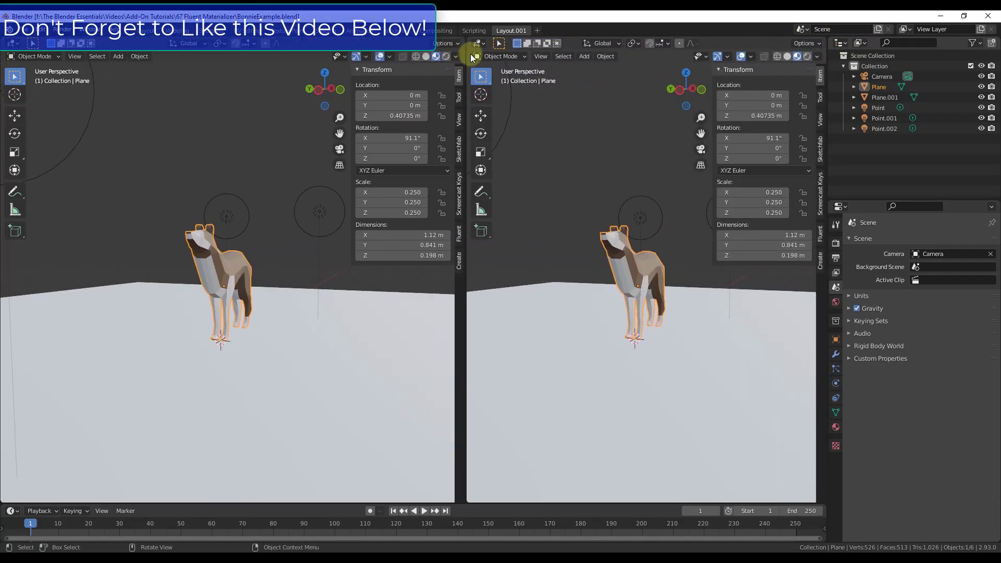
{"action": "left_click", "coordinate": [478, 43]}
{"action": "left_click", "coordinate": [511, 145]}
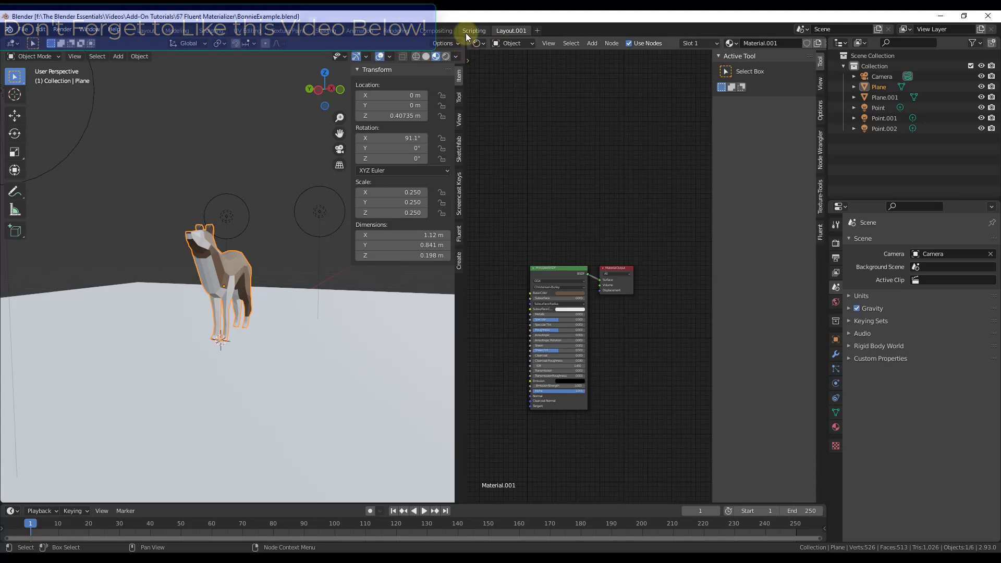
{"action": "left_click_drag", "start_coordinate": [452, 41], "coordinate": [266, 72]}
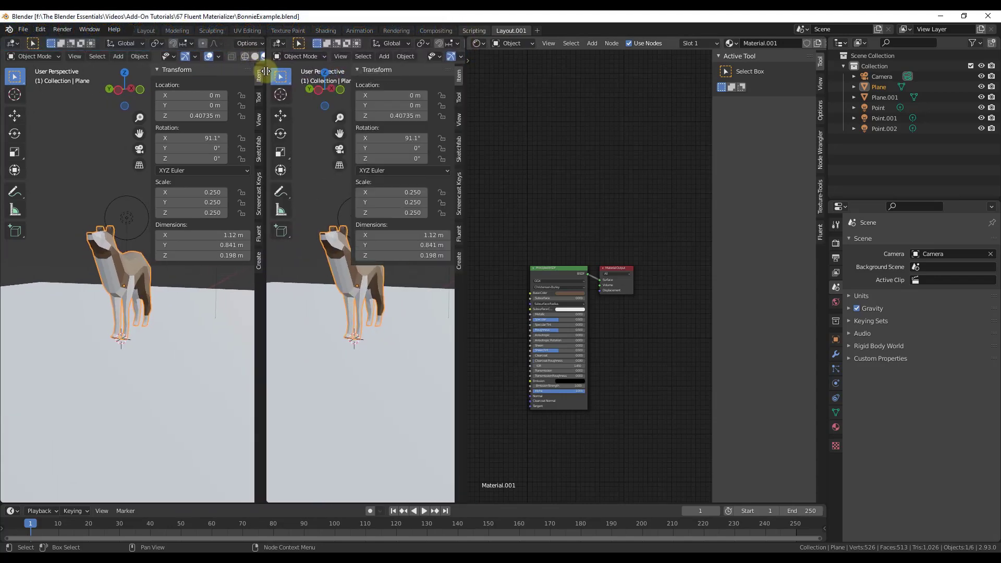
{"action": "right_click", "coordinate": [262, 101]}
{"action": "left_click", "coordinate": [245, 103]}
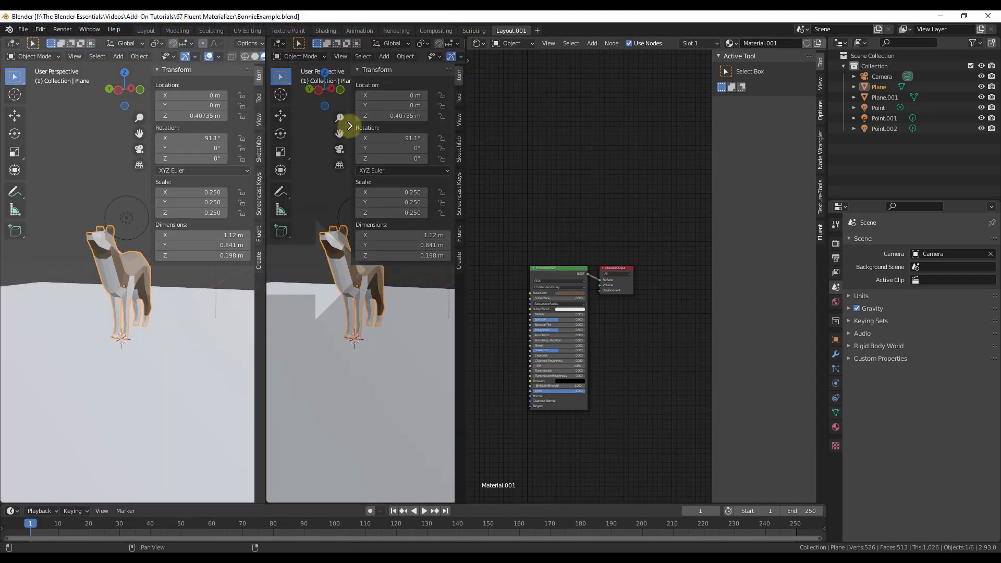
{"action": "left_click", "coordinate": [349, 126]}
Step: Widen the Shader Editor beside the 3D viewport and hide the viewport's sidebar
{"action": "left_click_drag", "start_coordinate": [468, 74], "coordinate": [298, 119]}
{"action": "scroll", "coordinate": [142, 283], "scroll_direction": "up", "scroll_amount": 2}
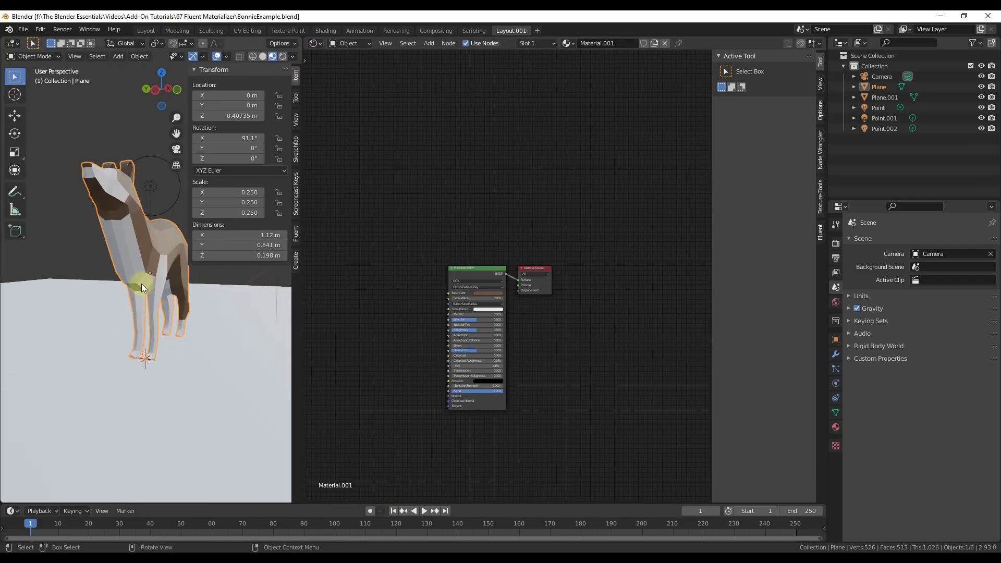
{"action": "scroll", "coordinate": [167, 257], "scroll_direction": "up", "scroll_amount": 2}
{"action": "key", "text": "n"}
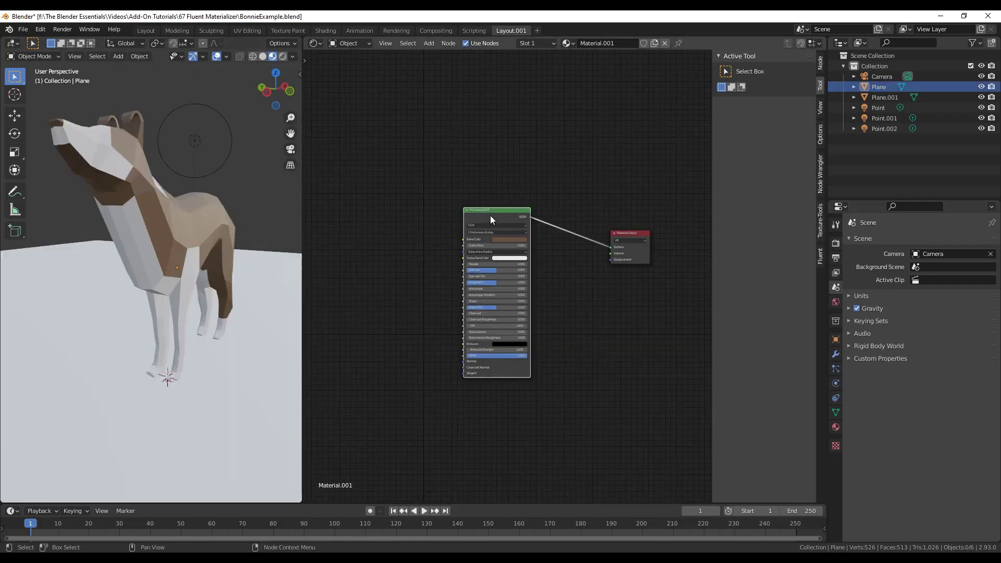
Step: Search the add-on preferences for "node" to check whether Node Wrangler is enabled
{"action": "left_click", "coordinate": [40, 30]}
{"action": "left_click", "coordinate": [82, 179]}
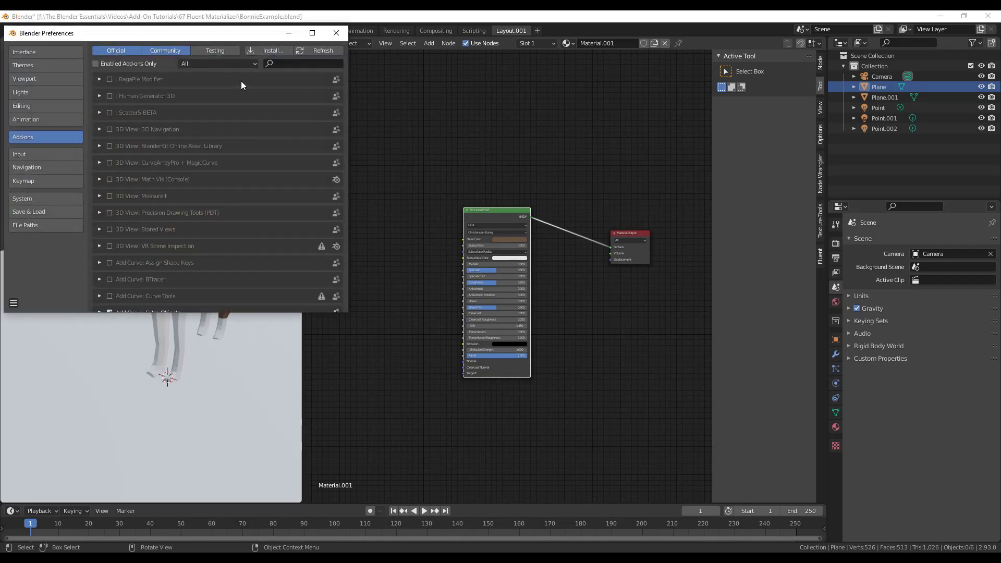
{"action": "left_click", "coordinate": [281, 63]}
{"action": "type", "text": "node"}
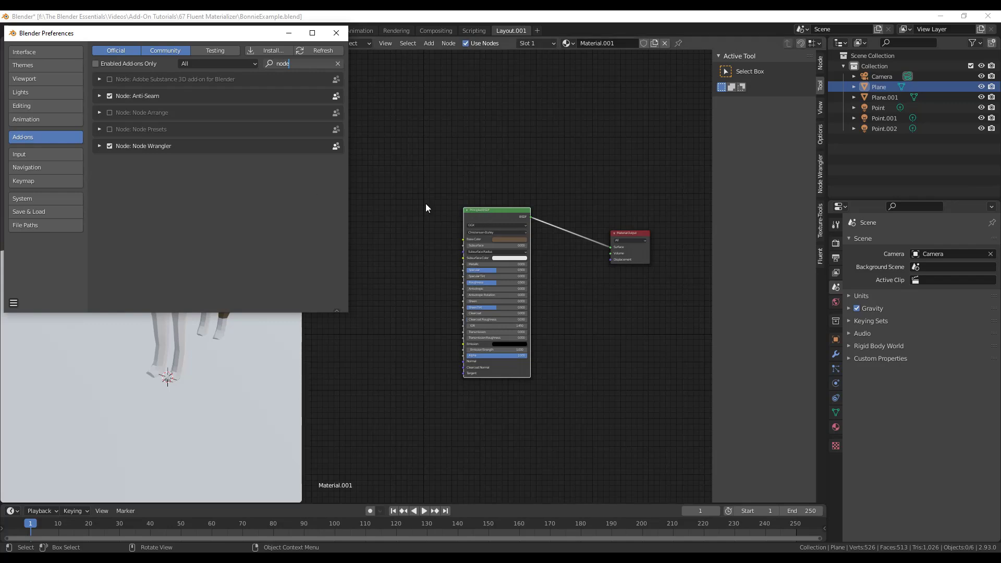
{"action": "left_click", "coordinate": [336, 33]}
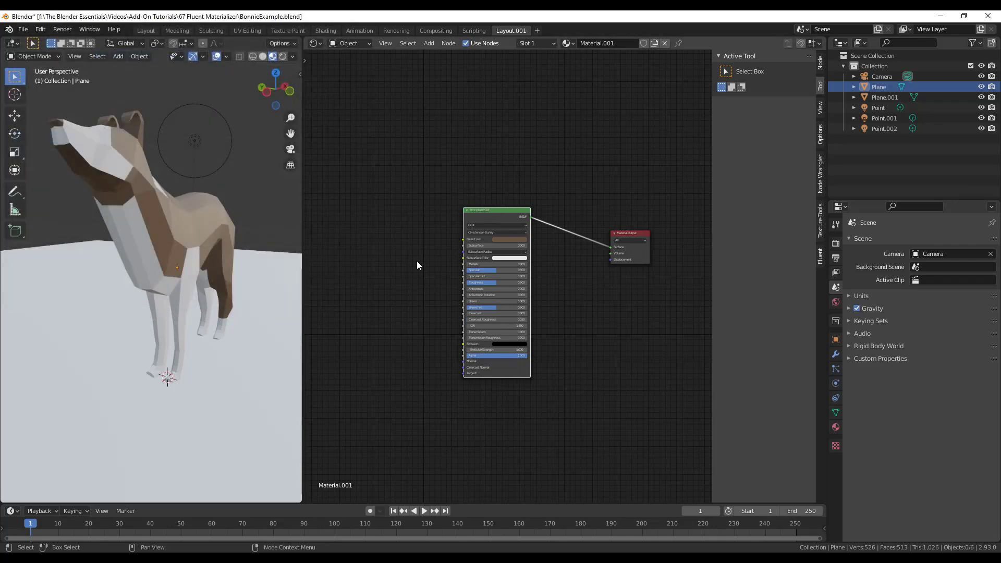
Step: Add a Fluent New layer node feeding the Principled BSDF of Material.001 and space the two nodes apart
{"action": "scroll", "coordinate": [560, 295], "scroll_direction": "up", "scroll_amount": 1}
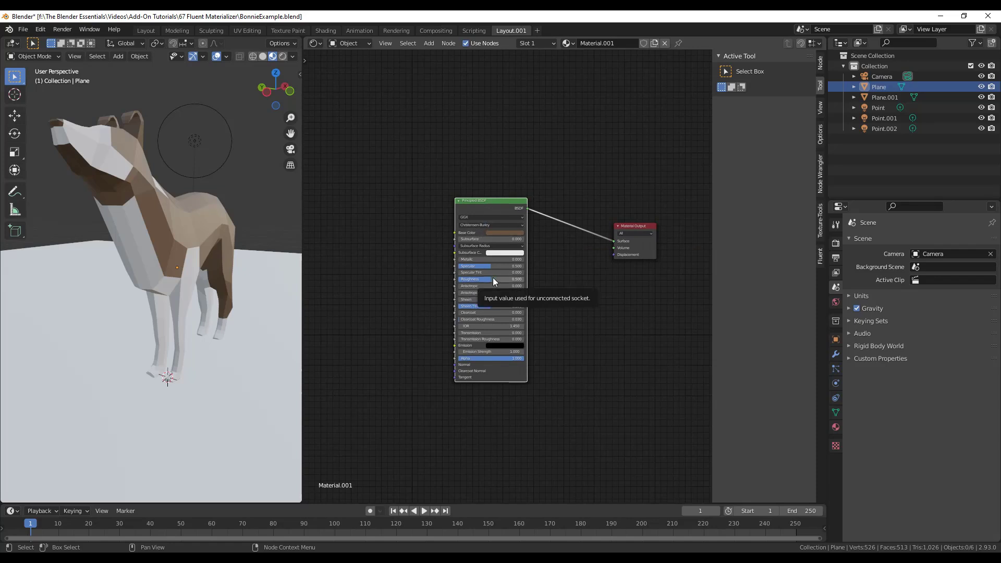
{"action": "left_click_drag", "start_coordinate": [494, 208], "coordinate": [508, 214]}
{"action": "key", "text": "ctrl+shift+alt+f"}
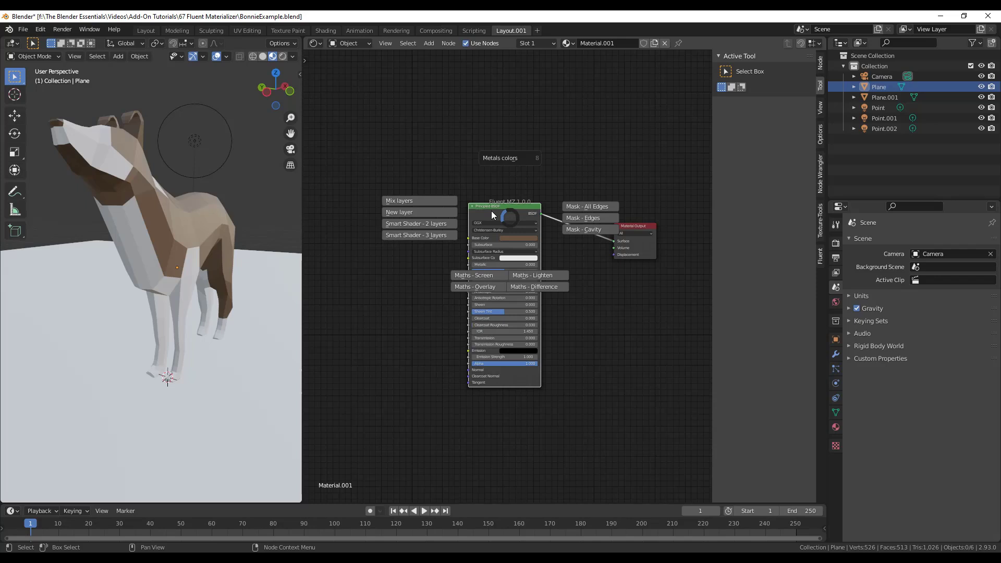
{"action": "left_click", "coordinate": [436, 211]}
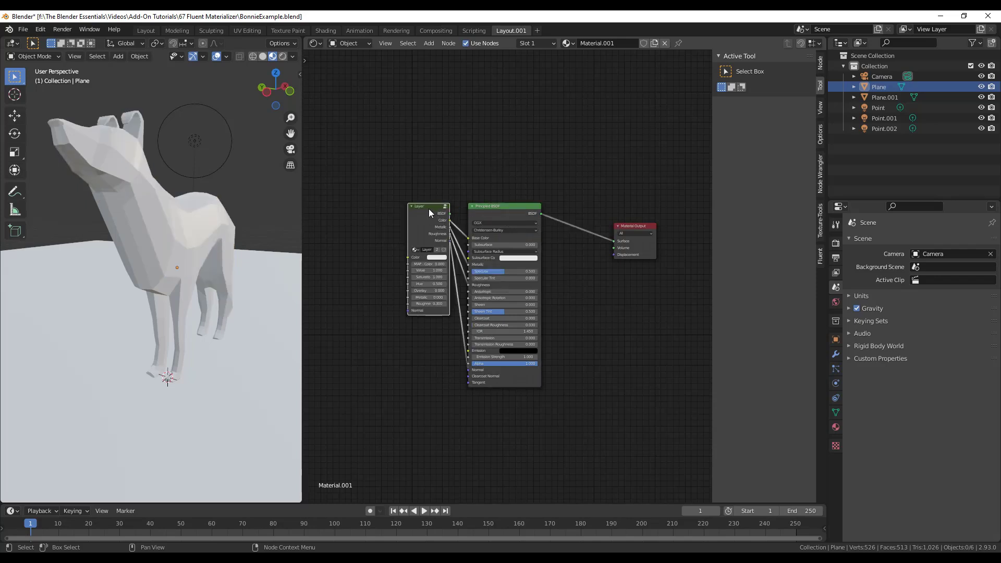
{"action": "left_click_drag", "start_coordinate": [429, 208], "coordinate": [386, 222]}
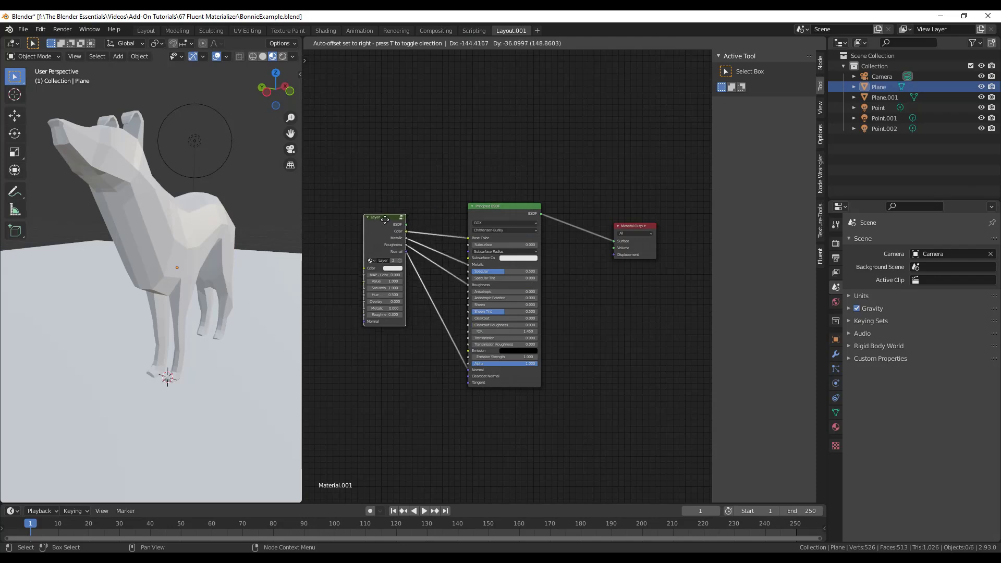
Step: Set the Layer node's color to a dark brown and move the node closer to the Principled BSDF
{"action": "left_click", "coordinate": [393, 271]}
{"action": "left_click", "coordinate": [401, 224]}
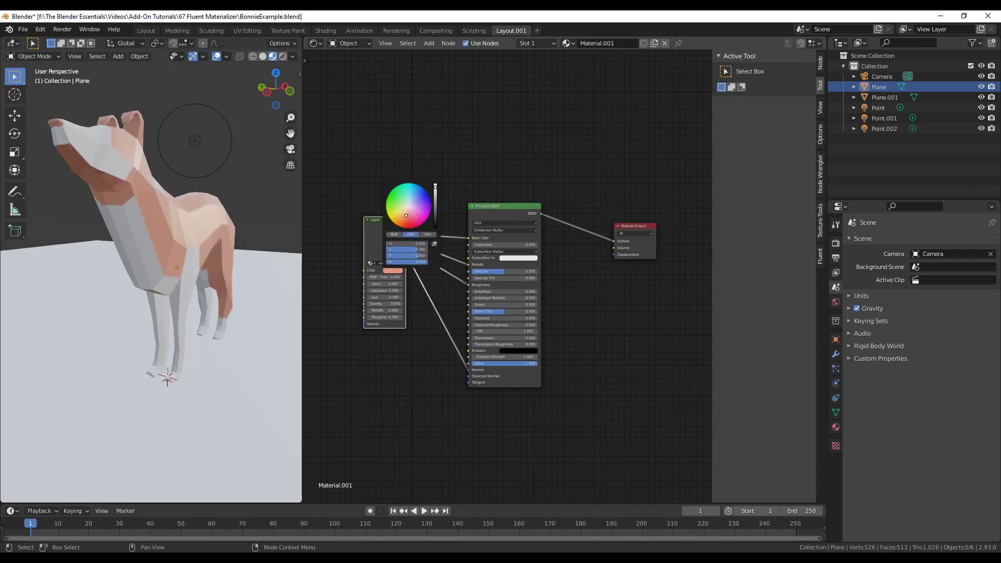
{"action": "left_click", "coordinate": [400, 221]}
{"action": "left_click_drag", "start_coordinate": [435, 186], "coordinate": [411, 233]}
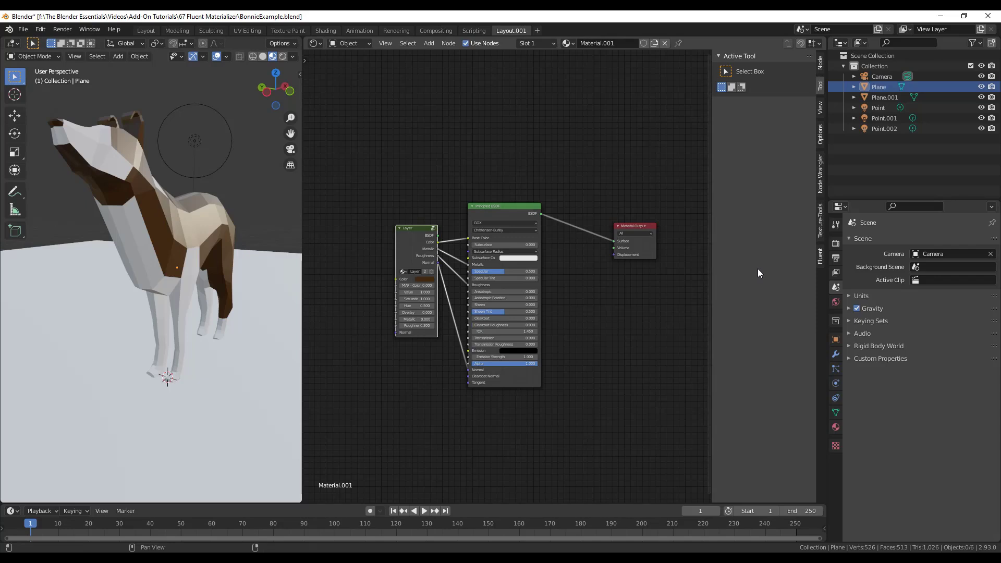
Step: Add the Grunge 03 node from the Grunges section of the Fluent library
{"action": "left_click", "coordinate": [819, 258]}
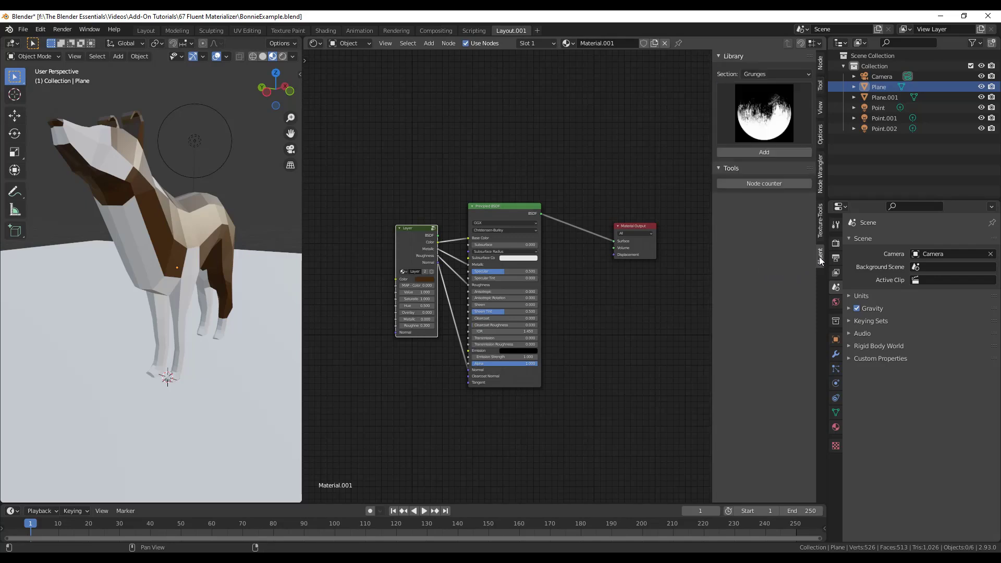
{"action": "left_click", "coordinate": [764, 74]}
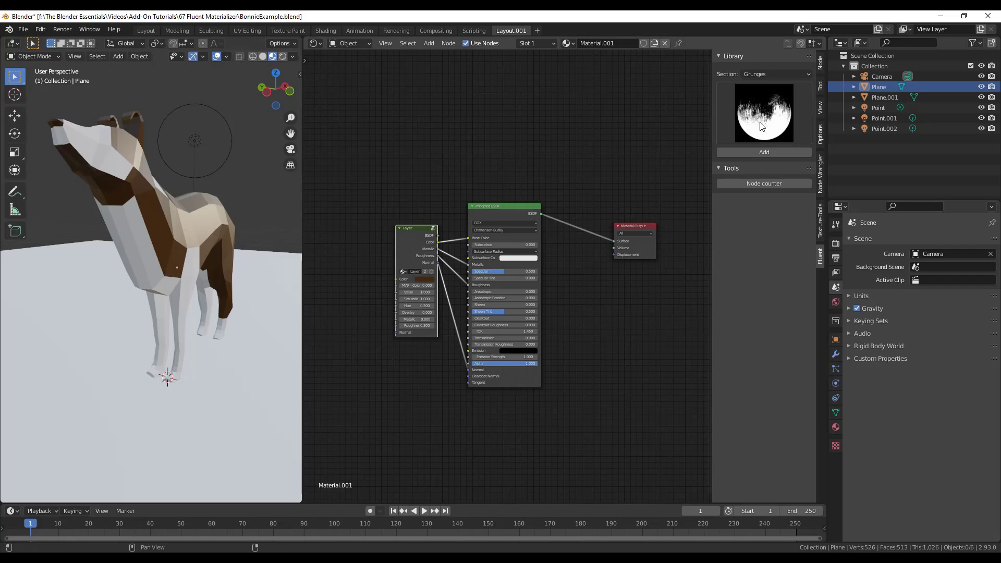
{"action": "scroll", "coordinate": [152, 233], "scroll_direction": "up", "scroll_amount": 5}
{"action": "scroll", "coordinate": [163, 206], "scroll_direction": "up", "scroll_amount": 4}
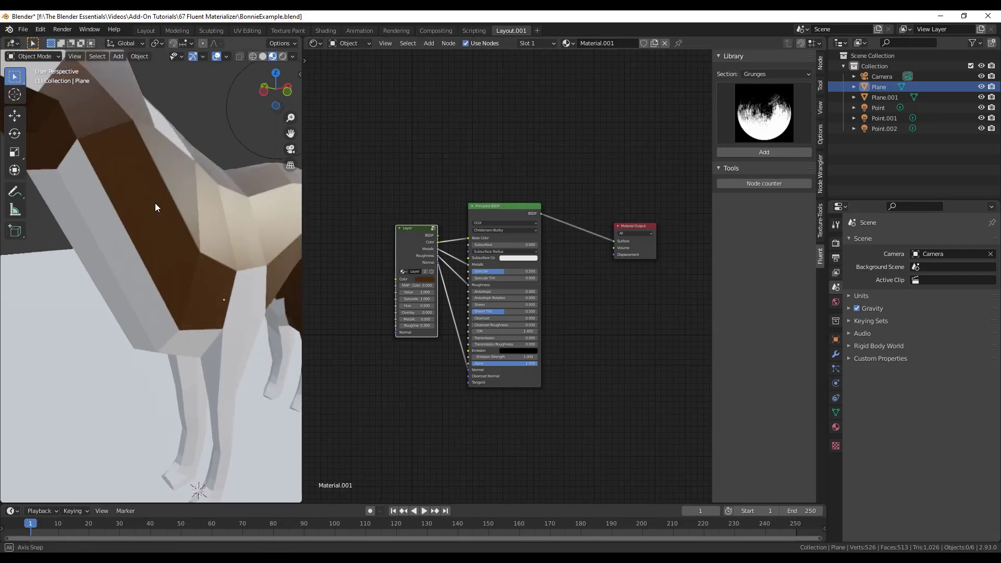
{"action": "left_click", "coordinate": [763, 113]}
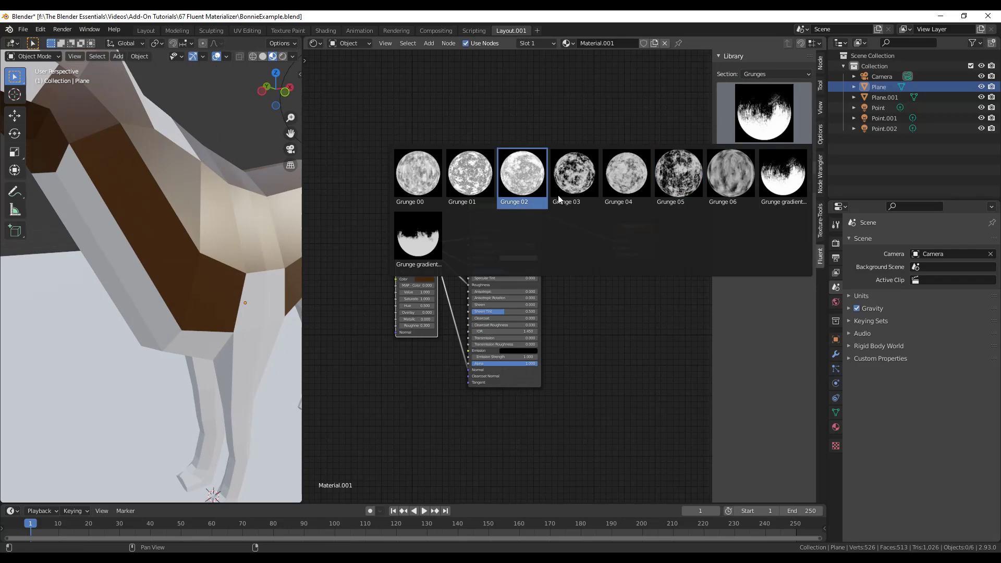
{"action": "left_click", "coordinate": [576, 177]}
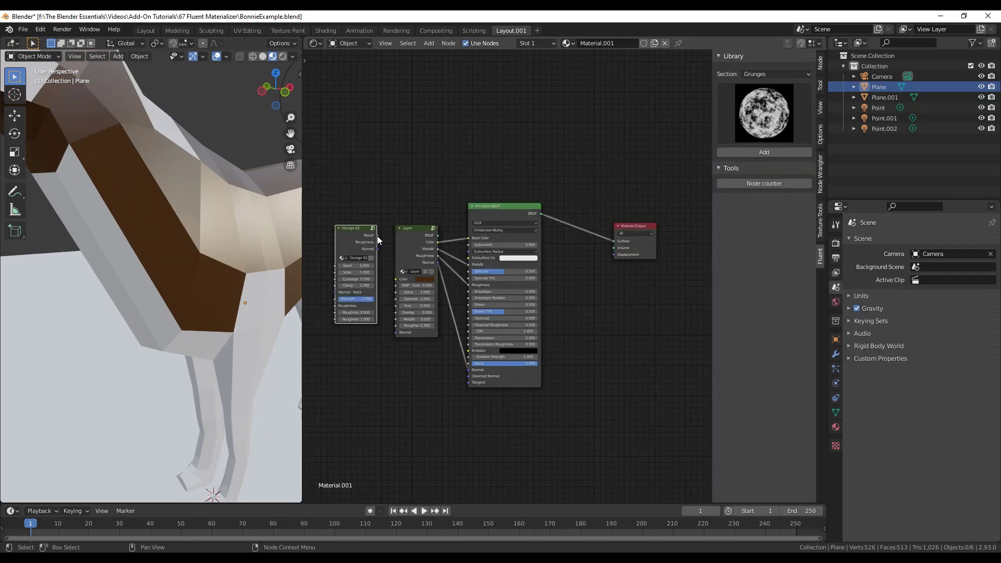
Step: Connect the Grunge 03 node's Normal output to the Layer node's Normal input and inspect the textured surface up close
{"action": "left_click_drag", "start_coordinate": [376, 249], "coordinate": [396, 332]}
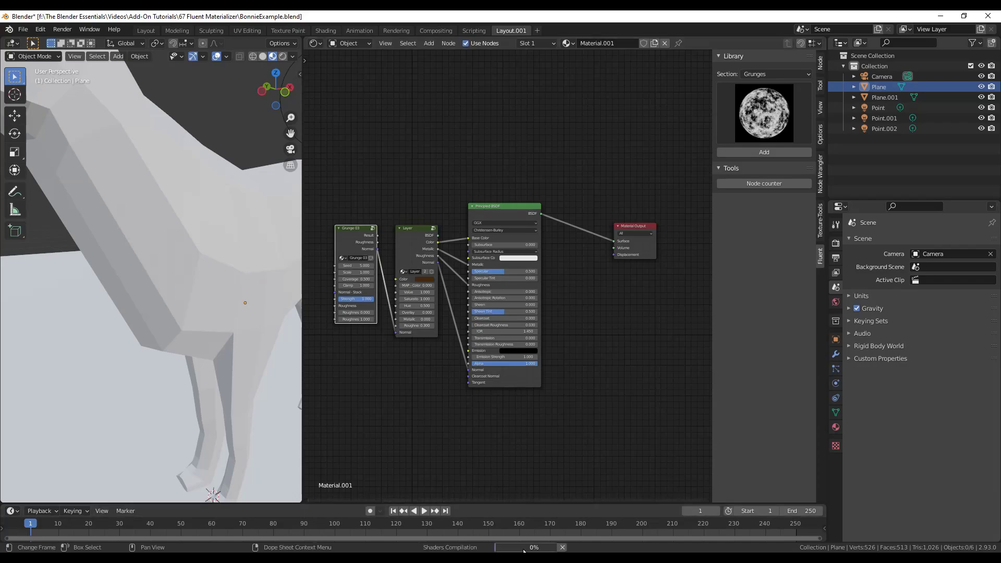
{"action": "scroll", "coordinate": [198, 223], "scroll_direction": "up", "scroll_amount": 3}
{"action": "scroll", "coordinate": [201, 216], "scroll_direction": "up", "scroll_amount": 4}
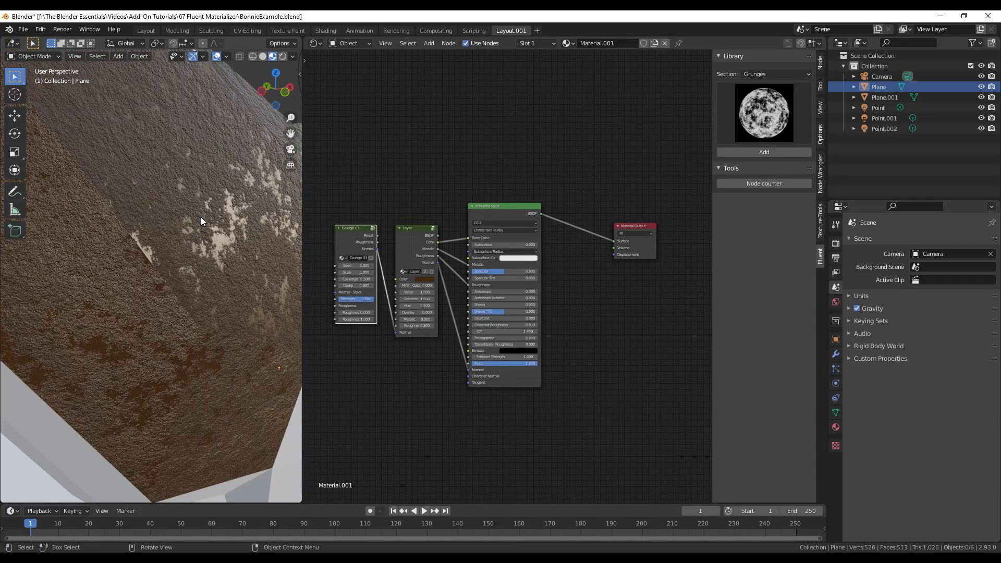
{"action": "scroll", "coordinate": [202, 215], "scroll_direction": "down", "scroll_amount": 4}
{"action": "scroll", "coordinate": [205, 209], "scroll_direction": "down", "scroll_amount": 2}
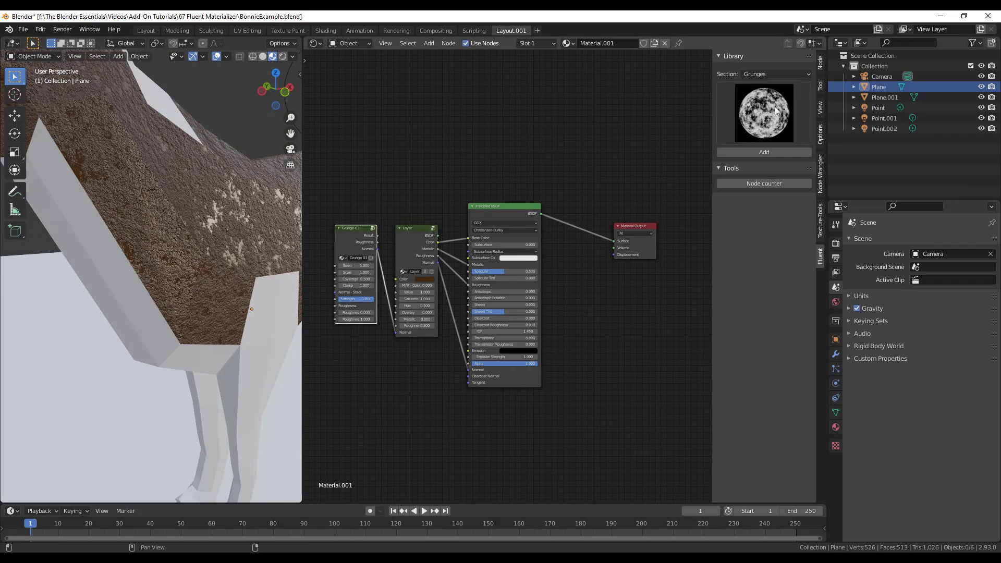
Step: Examine Fluent's shader baking options for the dog model in the original Layout workspace
{"action": "left_click", "coordinate": [146, 31]}
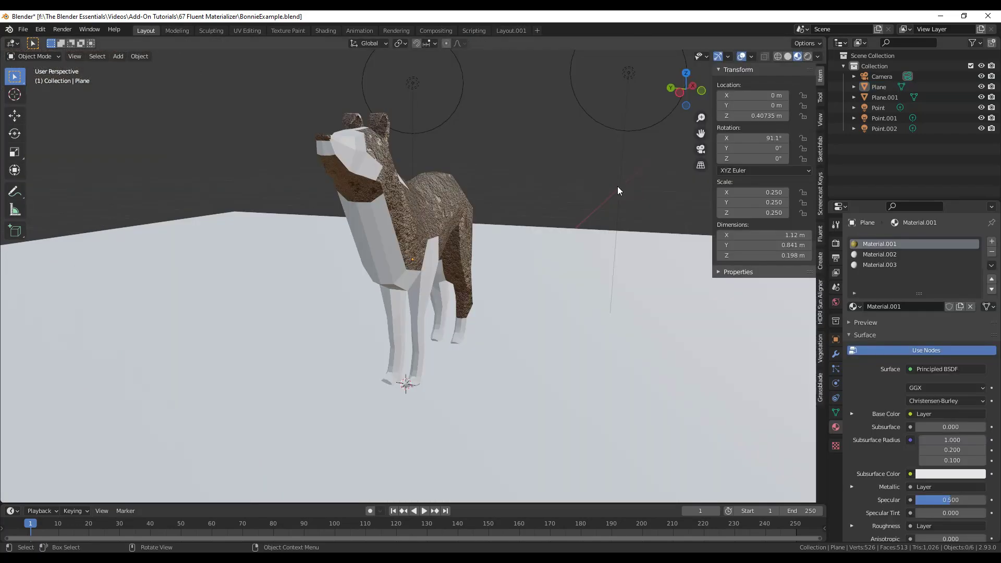
{"action": "left_click", "coordinate": [820, 235]}
{"action": "mouse_move", "coordinate": [452, 214]}
{"action": "middle_mouse_down"}
{"action": "mouse_move", "coordinate": [420, 206]}
{"action": "mouse_move", "coordinate": [437, 208]}
{"action": "middle_mouse_up"}
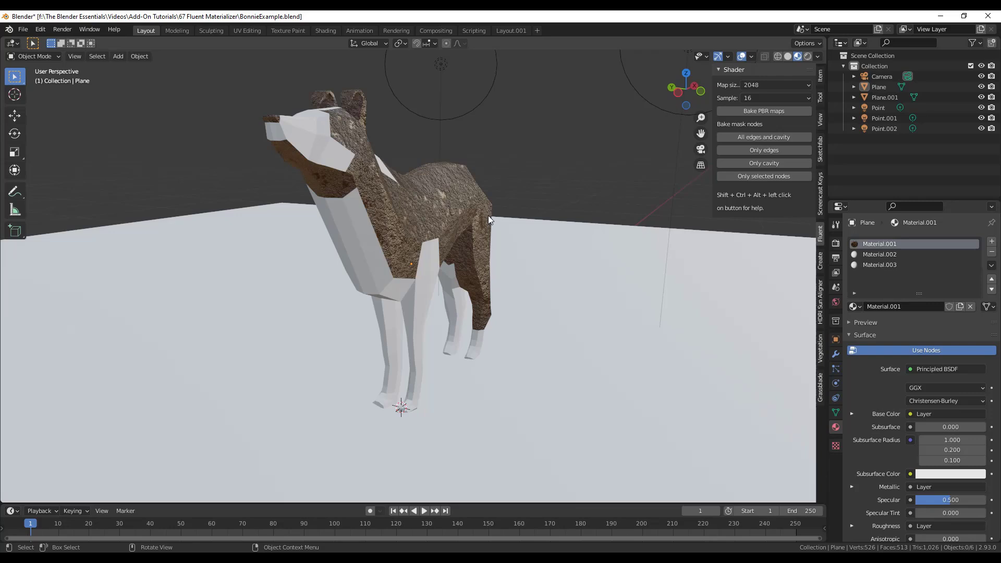
Step: Return to the Layout.001 workspace and look over the grunge material on the dog from other angles
{"action": "left_click", "coordinate": [511, 30]}
{"action": "middle_click_drag", "start_coordinate": [197, 249], "coordinate": [157, 261]}
{"action": "middle_click_drag", "start_coordinate": [198, 242], "coordinate": [110, 242]}
{"action": "scroll", "coordinate": [128, 229], "scroll_direction": "down", "scroll_amount": 5}
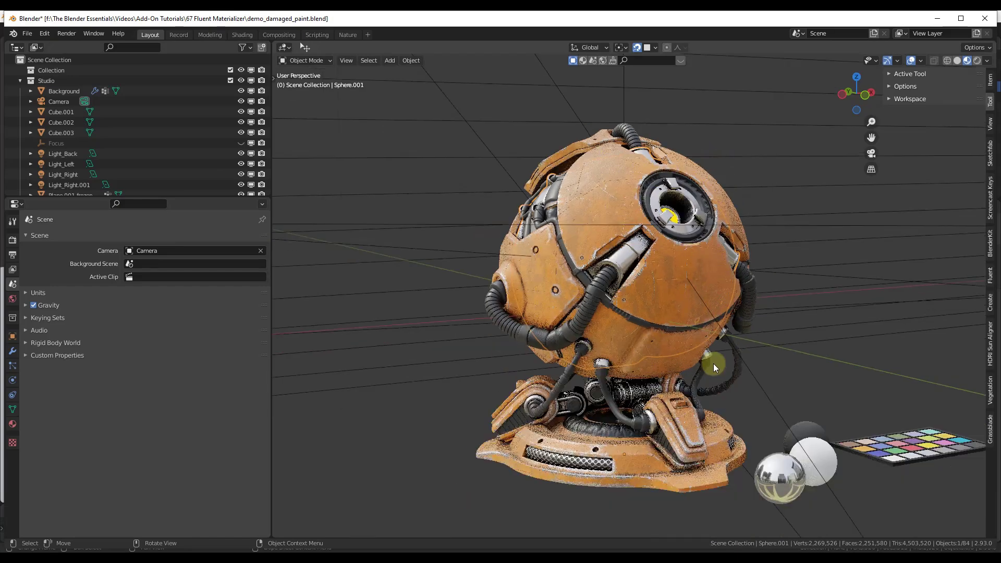
Step: Look over the orange shader ball's worn paint, scratches and edge wear up close
{"action": "middle_click_drag", "start_coordinate": [736, 384], "coordinate": [692, 297]}
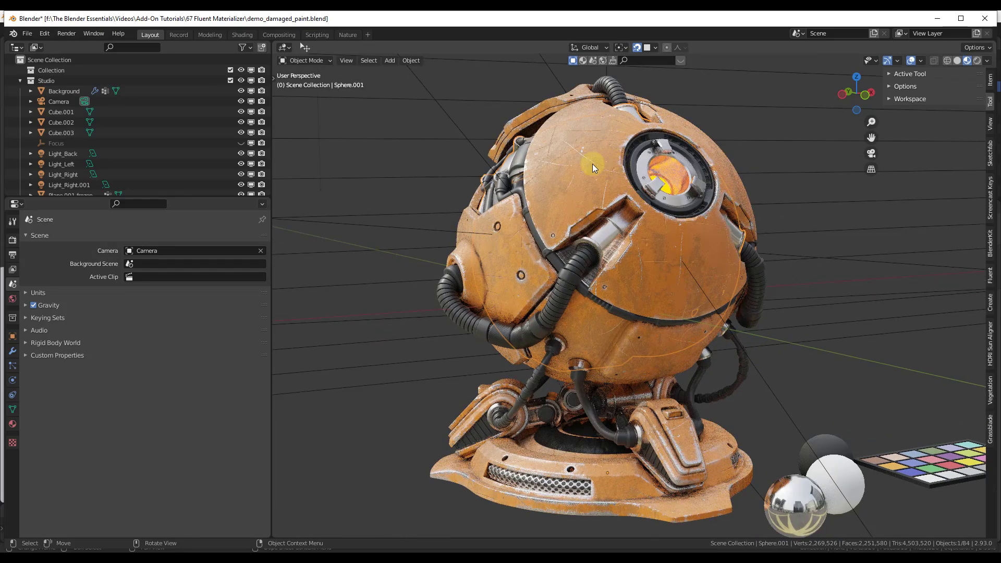
{"action": "scroll", "coordinate": [589, 158], "scroll_direction": "up", "scroll_amount": 3}
{"action": "scroll", "coordinate": [570, 164], "scroll_direction": "up", "scroll_amount": 2}
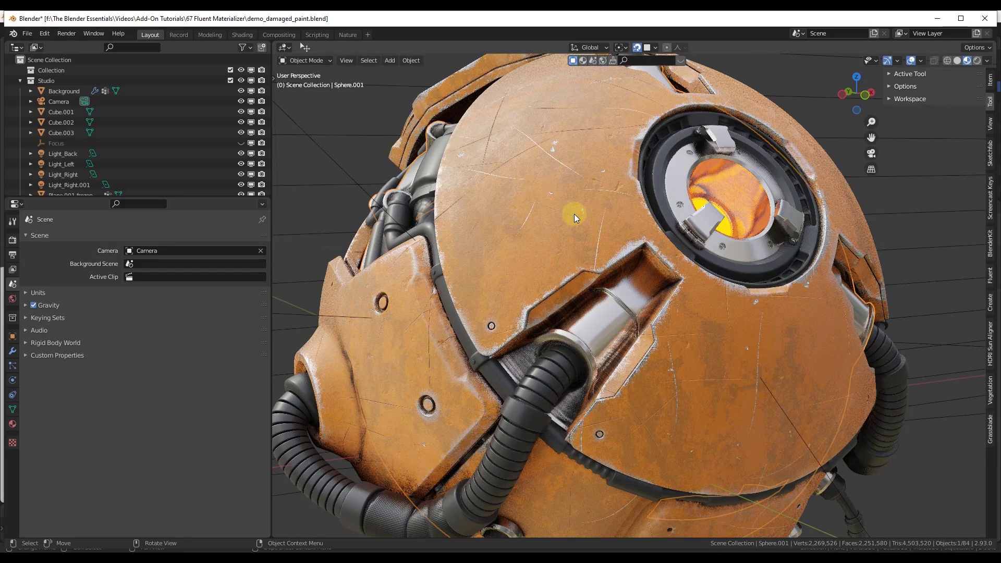
{"action": "scroll", "coordinate": [553, 167], "scroll_direction": "up", "scroll_amount": 2}
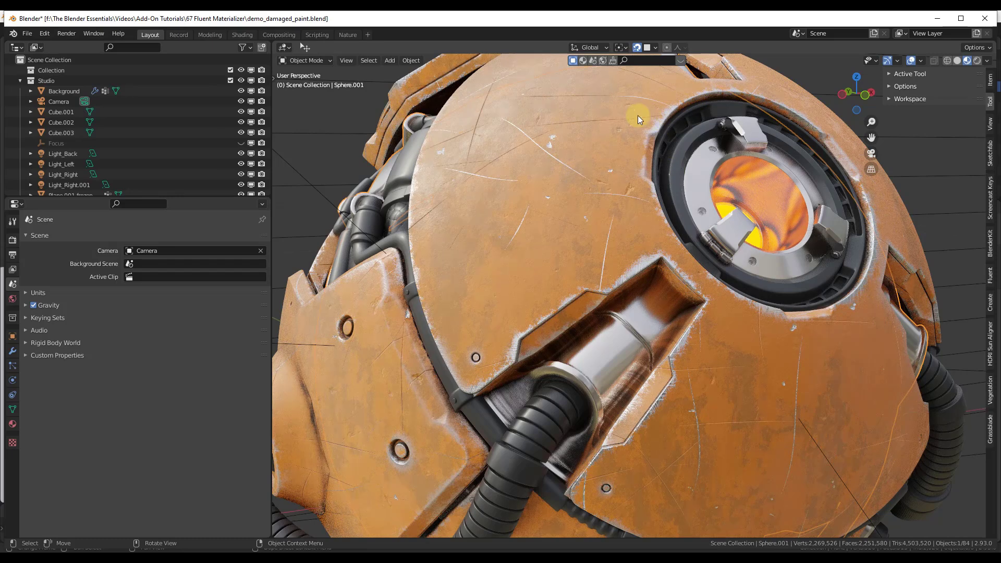
Step: Open the Shading workspace, select the ball's orange shell and examine how the Damaged_Paint node tree's masks and layers connect
{"action": "left_click", "coordinate": [241, 35]}
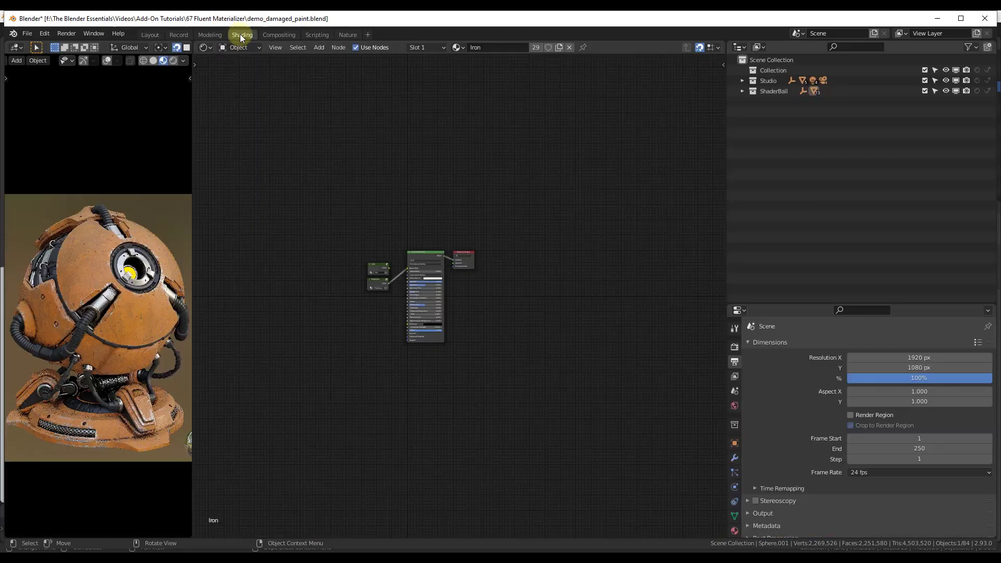
{"action": "left_click", "coordinate": [138, 317]}
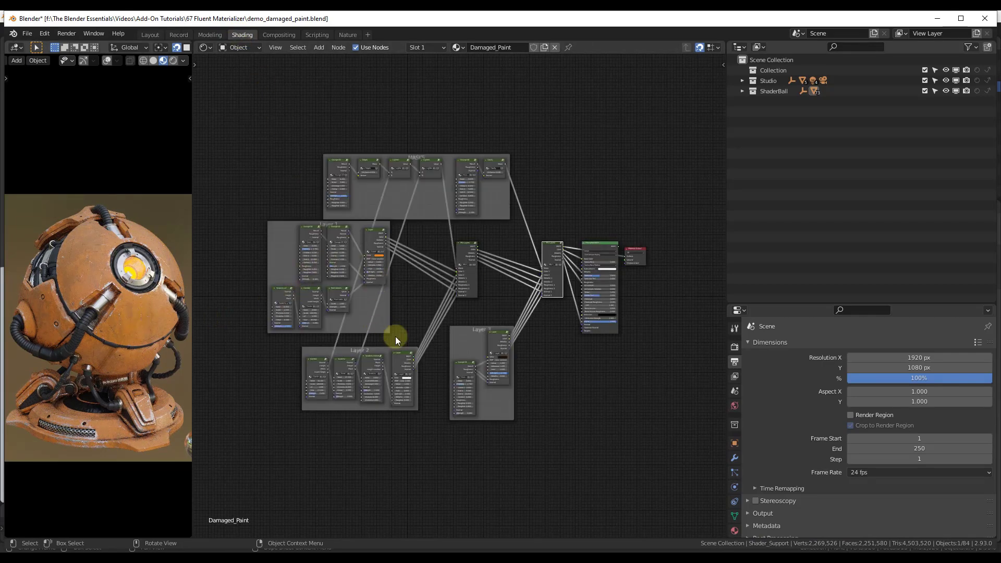
{"action": "scroll", "coordinate": [549, 383], "scroll_direction": "up", "scroll_amount": 1}
{"action": "scroll", "coordinate": [659, 274], "scroll_direction": "up", "scroll_amount": 2}
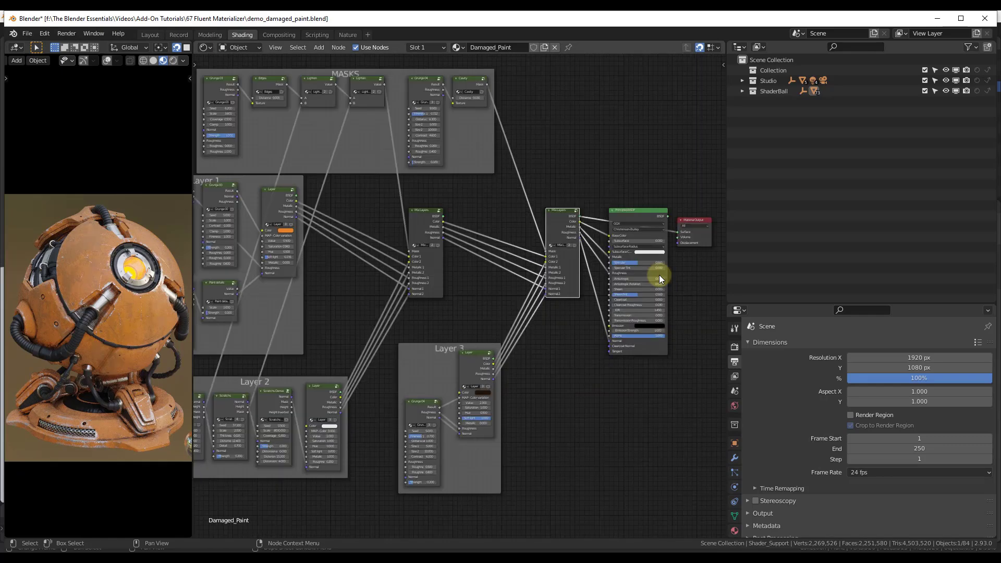
{"action": "middle_click_drag", "start_coordinate": [565, 257], "coordinate": [611, 228]}
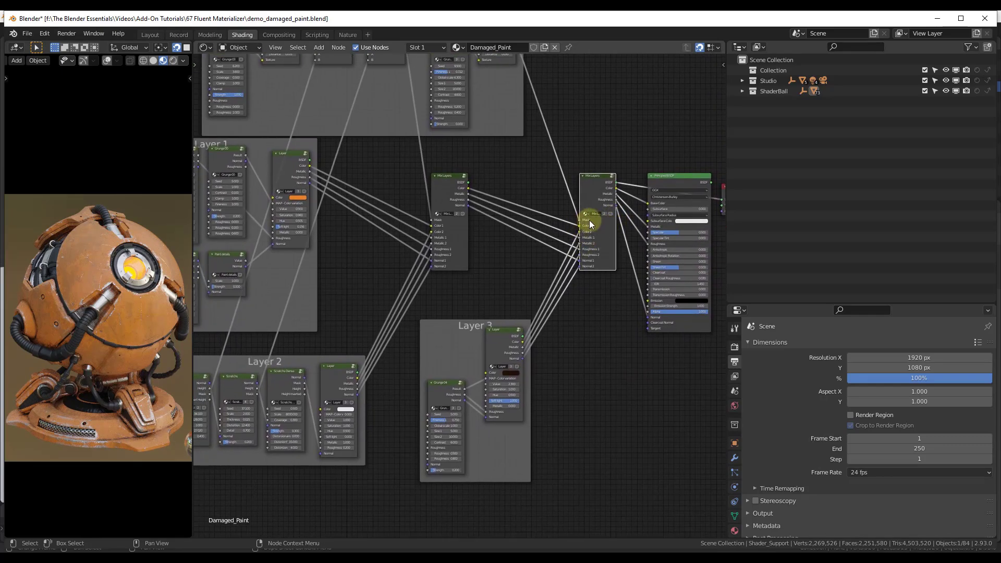
{"action": "scroll", "coordinate": [587, 221], "scroll_direction": "down", "scroll_amount": 1}
{"action": "middle_click_drag", "start_coordinate": [476, 201], "coordinate": [494, 183]}
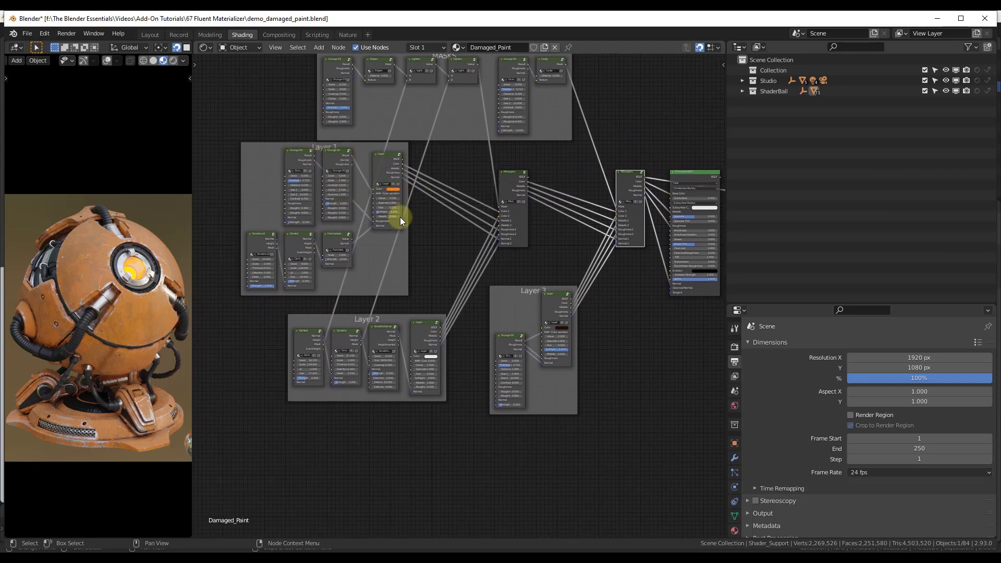
Step: Inspect the Layer 2 nodes up close and follow their links to the mixing nodes and the other layers
{"action": "scroll", "coordinate": [301, 386], "scroll_direction": "up", "scroll_amount": 6}
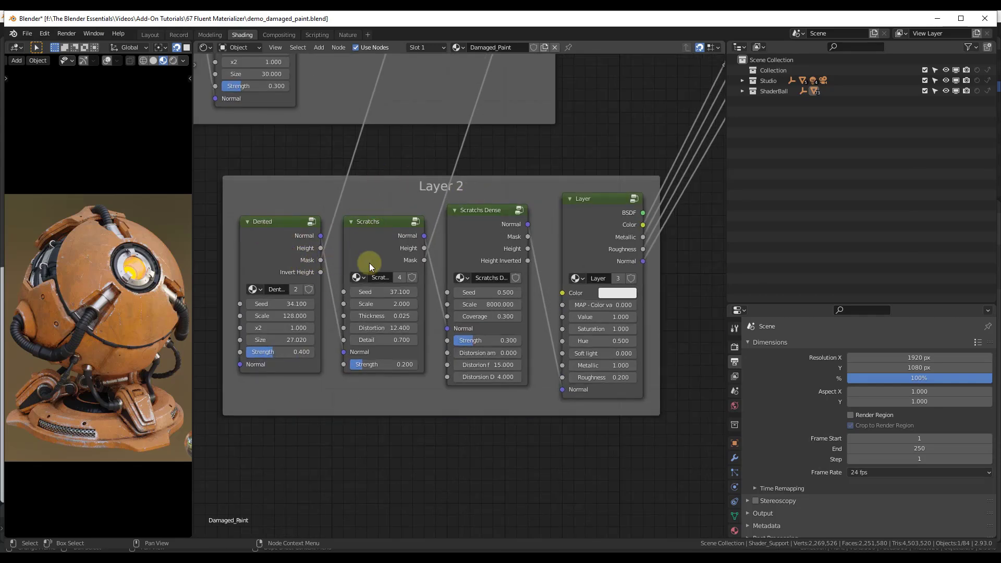
{"action": "scroll", "coordinate": [568, 332], "scroll_direction": "down", "scroll_amount": 4}
{"action": "middle_click_drag", "start_coordinate": [580, 286], "coordinate": [436, 361]}
{"action": "scroll", "coordinate": [542, 201], "scroll_direction": "up", "scroll_amount": 2}
{"action": "middle_click_drag", "start_coordinate": [542, 200], "coordinate": [398, 177]}
{"action": "middle_click_drag", "start_coordinate": [662, 220], "coordinate": [552, 186]}
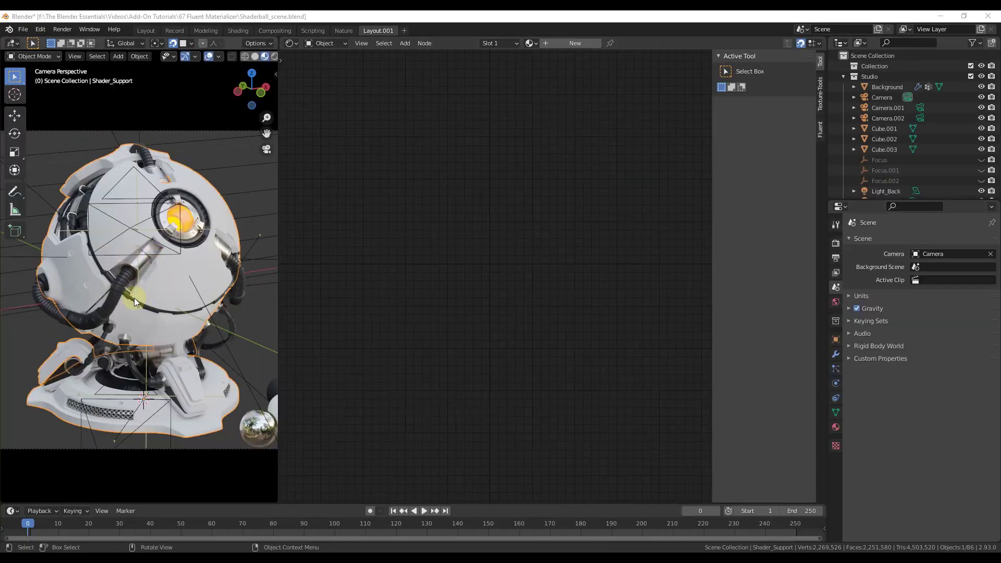
Step: In the Shaderball_scene file, select the ball's white outer shell and give it a new material
{"action": "left_click", "coordinate": [207, 276]}
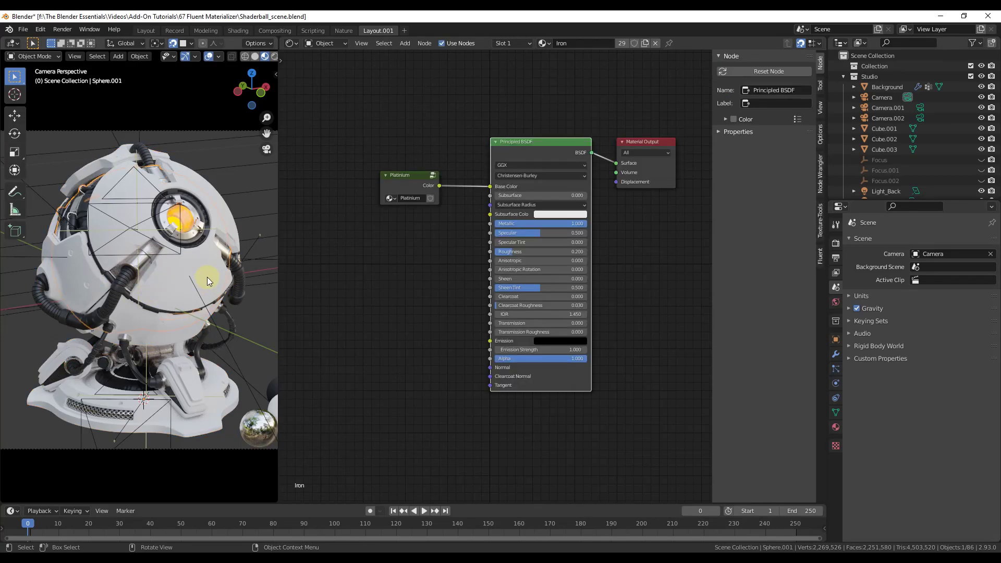
{"action": "left_click", "coordinate": [226, 212]}
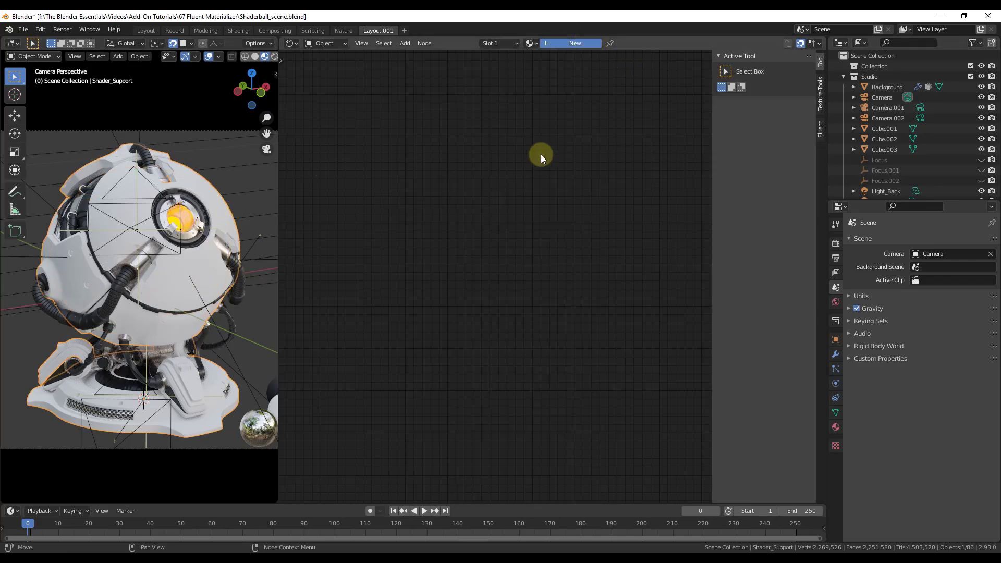
{"action": "key", "text": "Home"}
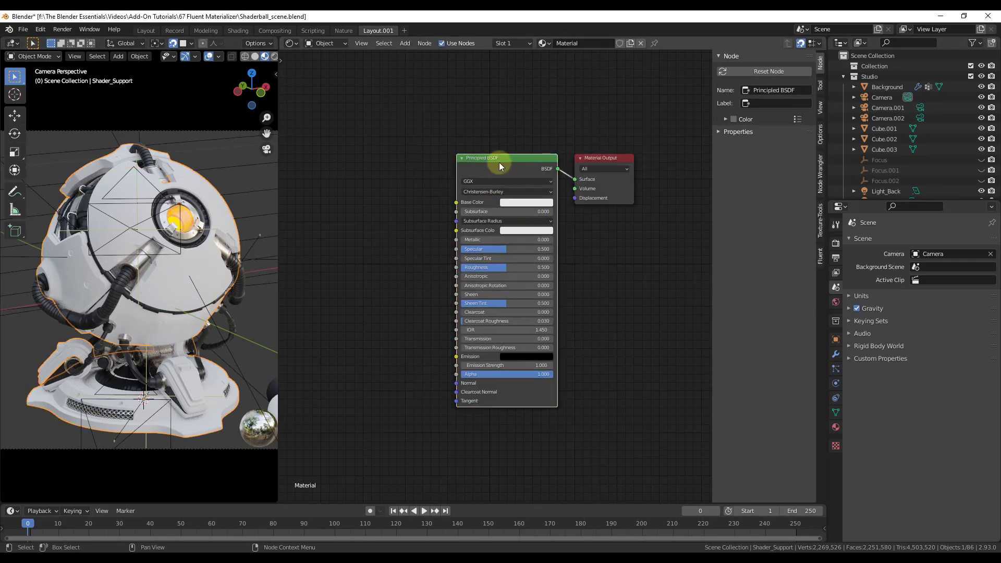
Step: Add a Fluent New layer connected to the Principled BSDF and spread the three nodes apart
{"action": "right_click", "coordinate": [499, 161], "text": "ctrl+shift"}
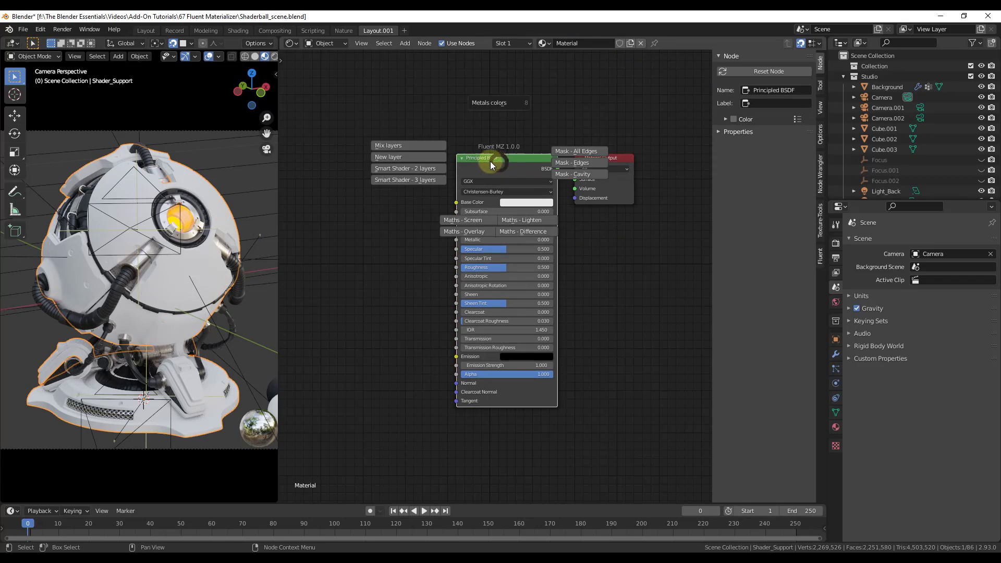
{"action": "left_click", "coordinate": [396, 157]}
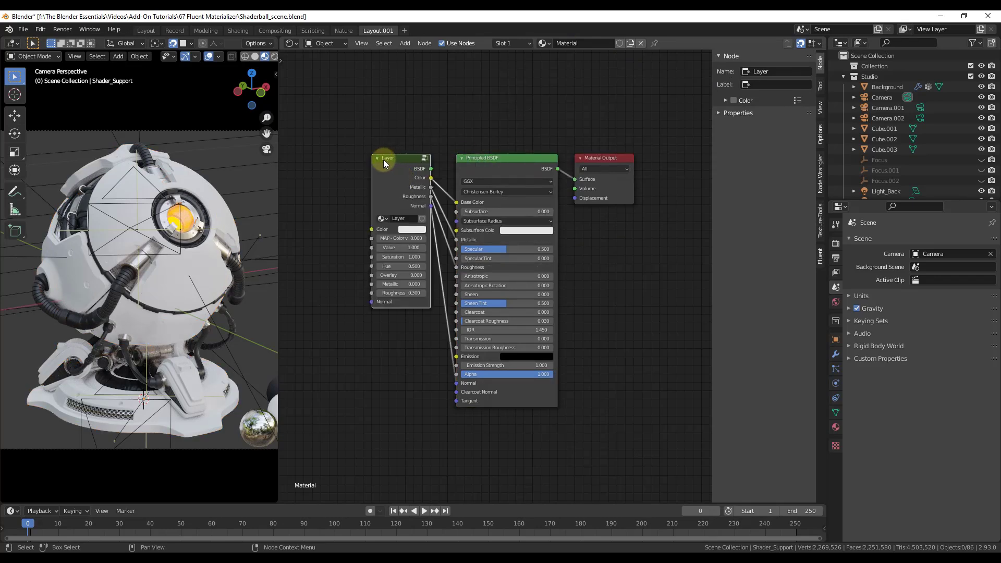
{"action": "left_click_drag", "start_coordinate": [384, 163], "coordinate": [359, 163]}
{"action": "left_click_drag", "start_coordinate": [603, 159], "coordinate": [654, 159]}
{"action": "left_click_drag", "start_coordinate": [513, 168], "coordinate": [564, 169]}
{"action": "left_click_drag", "start_coordinate": [393, 161], "coordinate": [435, 162]}
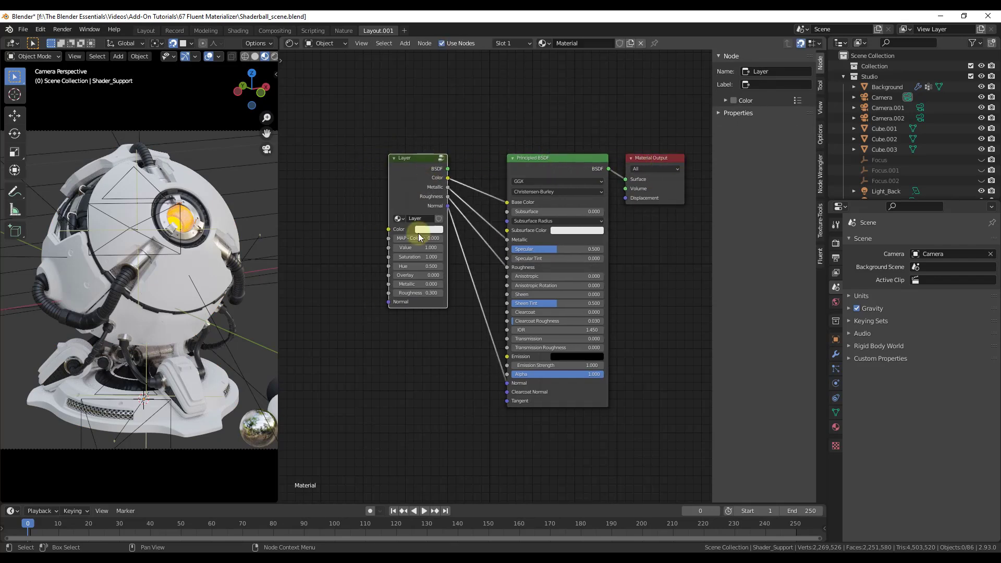
Step: Set the Layer node's color to dark blue
{"action": "left_click", "coordinate": [432, 229]}
{"action": "left_click", "coordinate": [436, 156]}
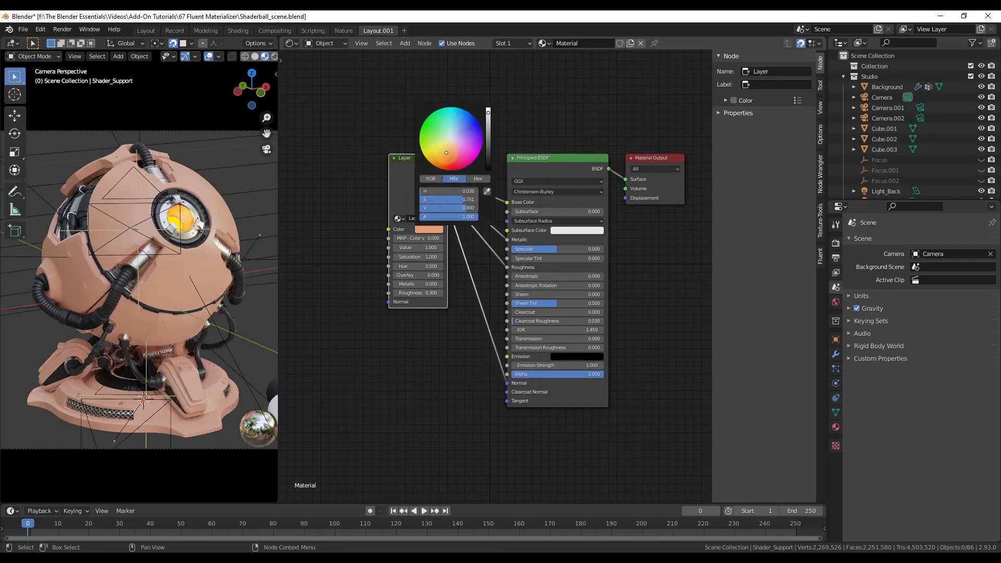
{"action": "mouse_move", "coordinate": [436, 156]}
{"action": "left_mouse_down"}
{"action": "mouse_move", "coordinate": [470, 128]}
{"action": "mouse_move", "coordinate": [488, 138]}
{"action": "left_mouse_up"}
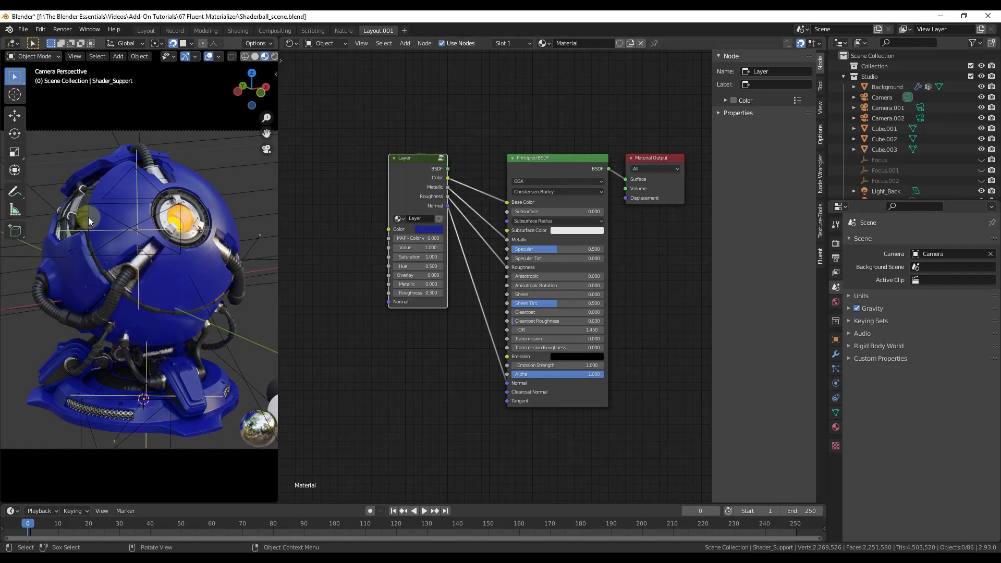
Step: Reposition the Layer, Principled BSDF and Material Output nodes and show the shell in a close-up camera view
{"action": "left_click_drag", "start_coordinate": [663, 167], "coordinate": [679, 164]}
{"action": "left_click_drag", "start_coordinate": [575, 162], "coordinate": [584, 159]}
{"action": "left_click_drag", "start_coordinate": [422, 158], "coordinate": [447, 158]}
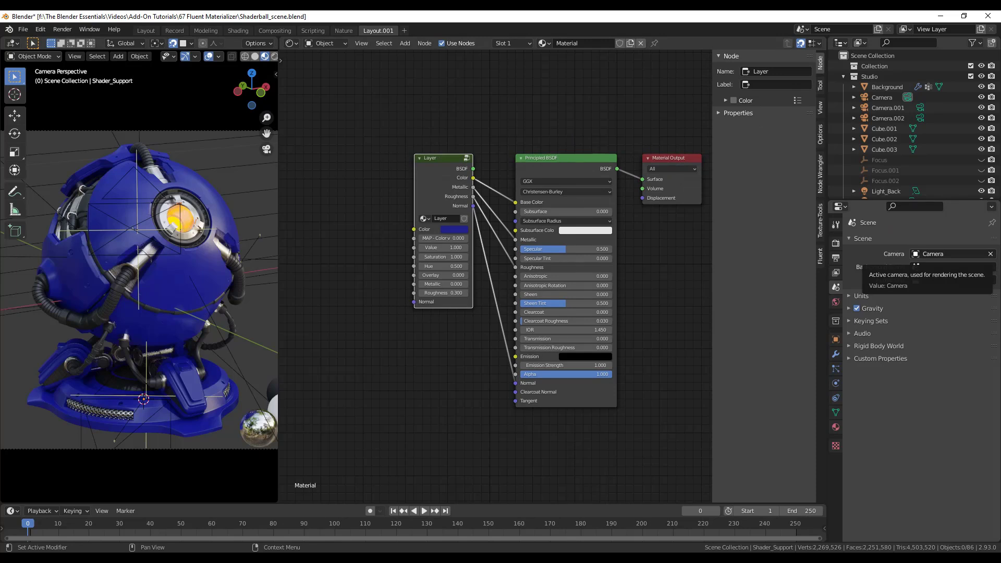
{"action": "left_click", "coordinate": [198, 248]}
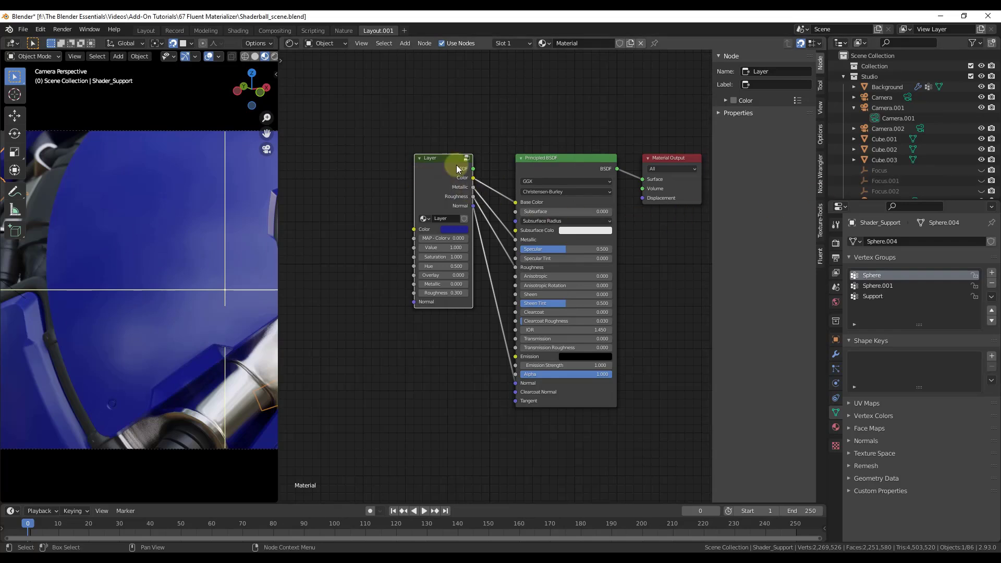
{"action": "left_click_drag", "start_coordinate": [452, 157], "coordinate": [453, 166]}
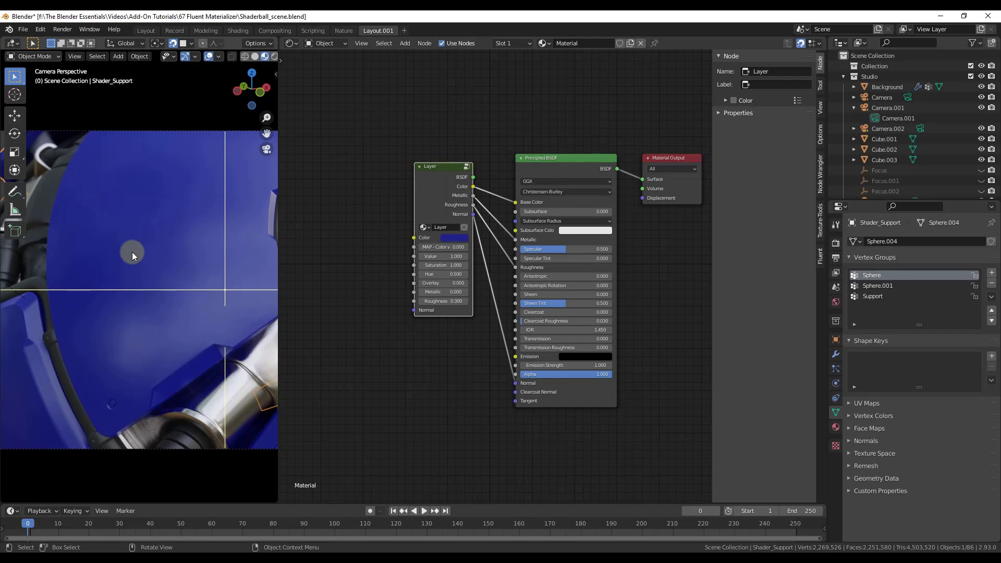
Step: Add the Dented_2 node from the Imperfections section of the Fluent library
{"action": "left_click", "coordinate": [820, 258]}
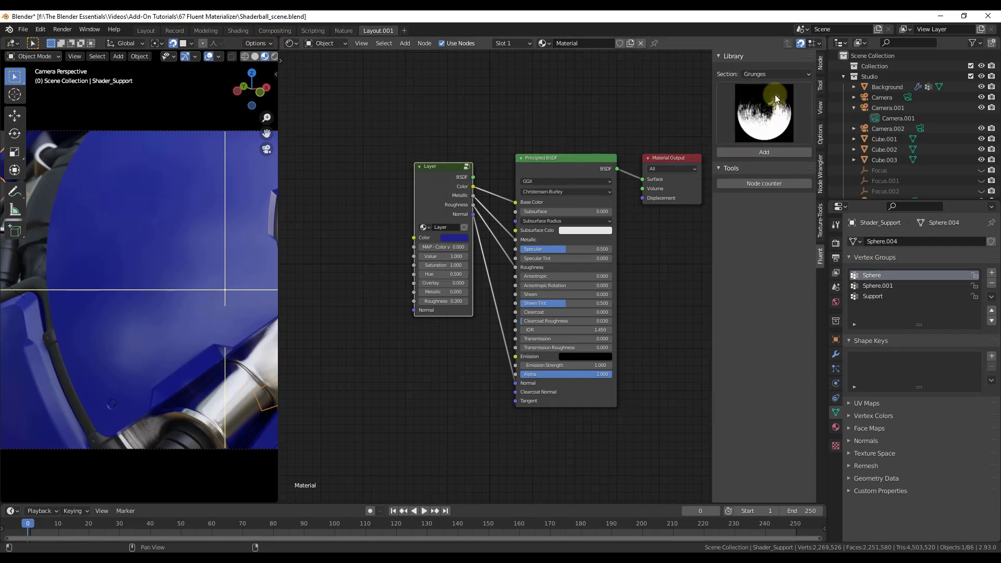
{"action": "left_click", "coordinate": [768, 73]}
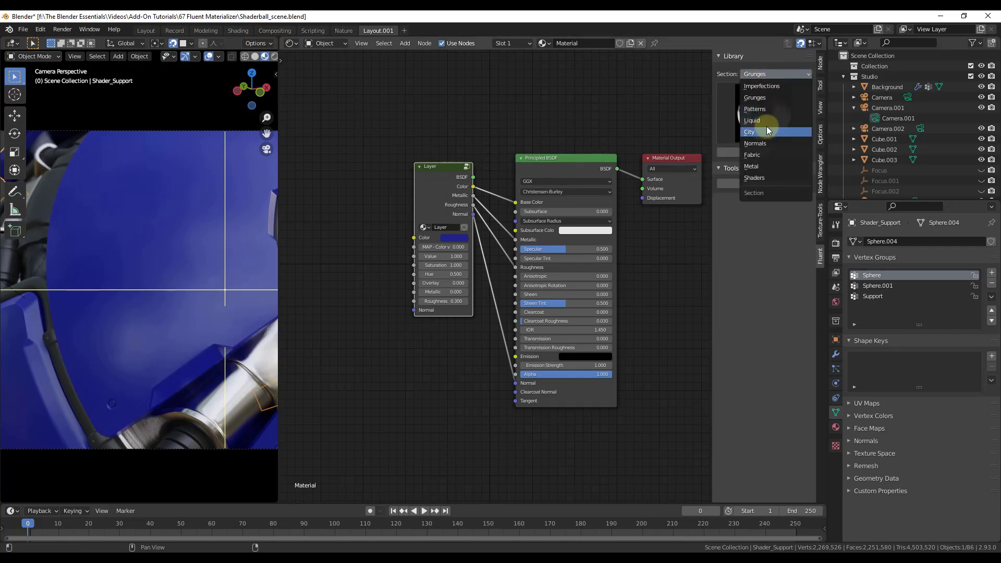
{"action": "left_click", "coordinate": [764, 87]}
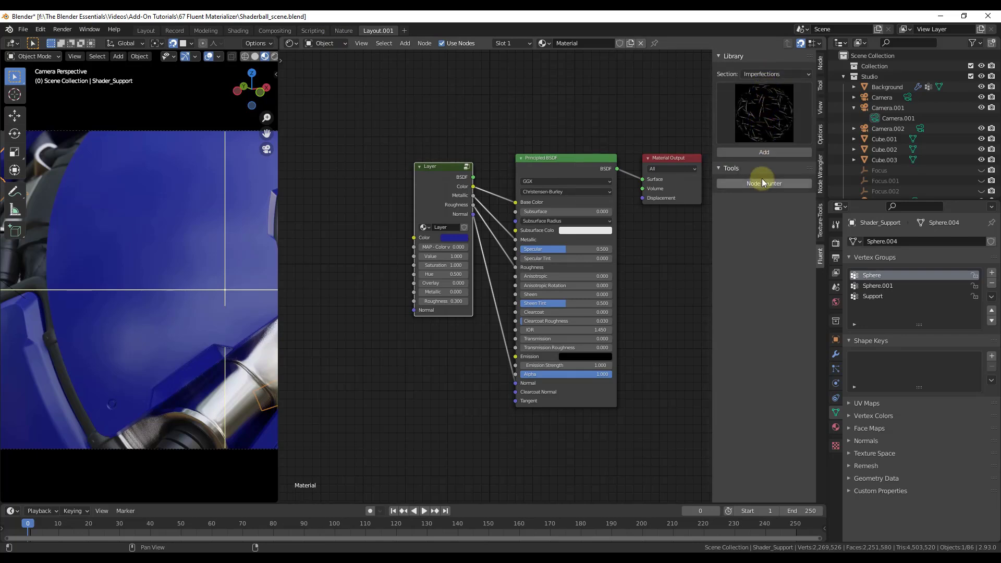
{"action": "left_click", "coordinate": [767, 106]}
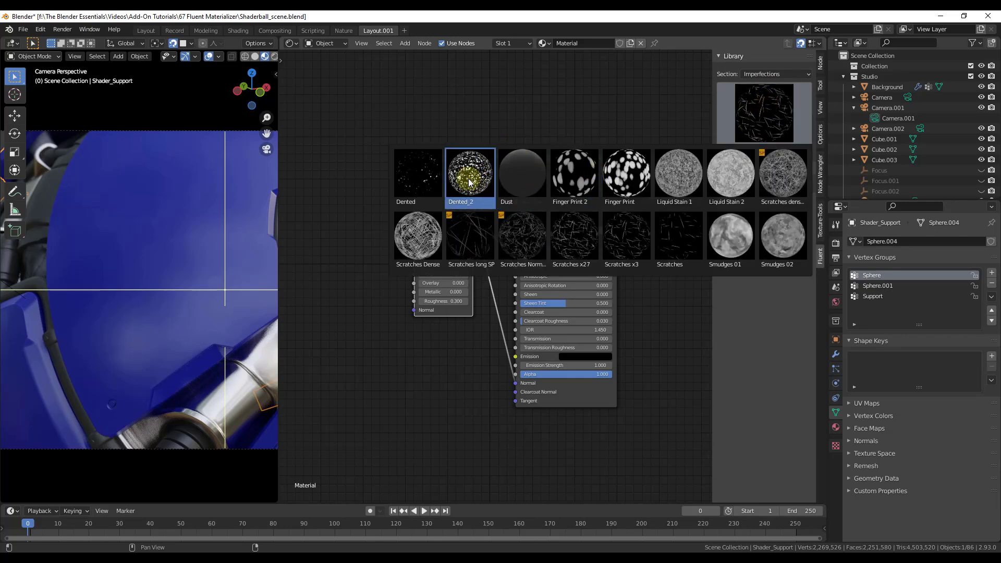
{"action": "left_click", "coordinate": [470, 182]}
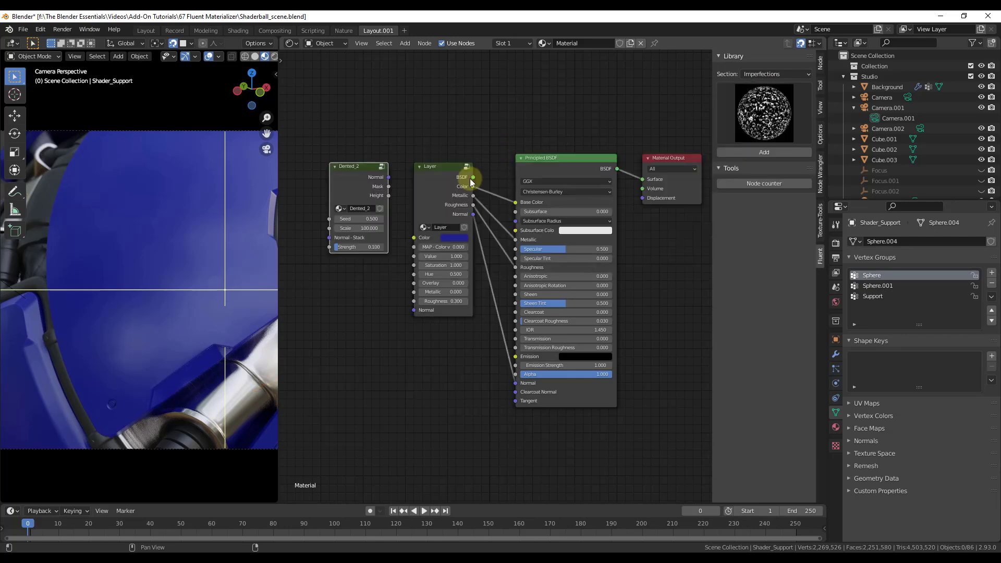
Step: Connect Dented_2's Normal output to the Layer's Normal input and set its seed to 0, scale to 99.8 and strength to 0.192
{"action": "left_click", "coordinate": [335, 166]}
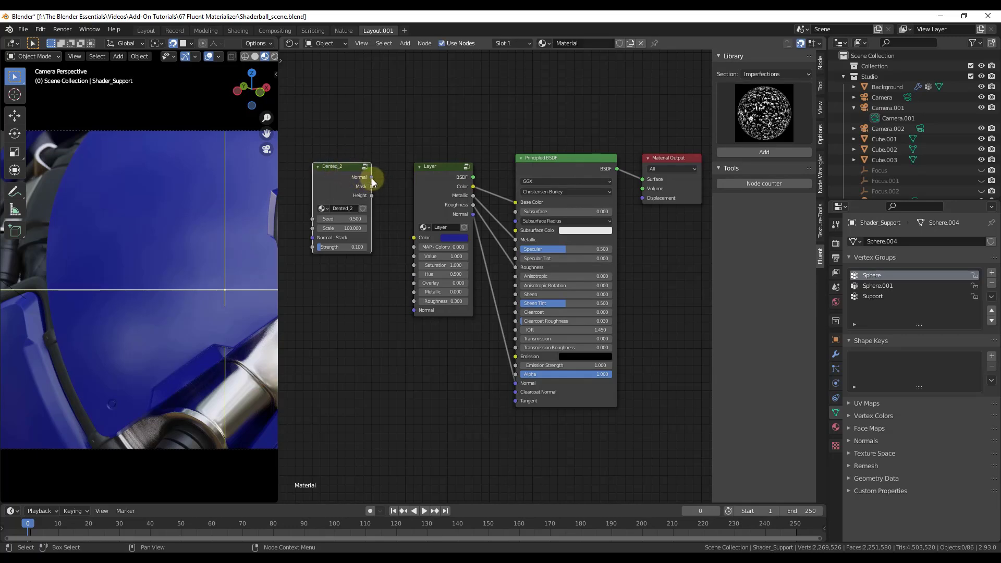
{"action": "left_click_drag", "start_coordinate": [373, 180], "coordinate": [413, 310]}
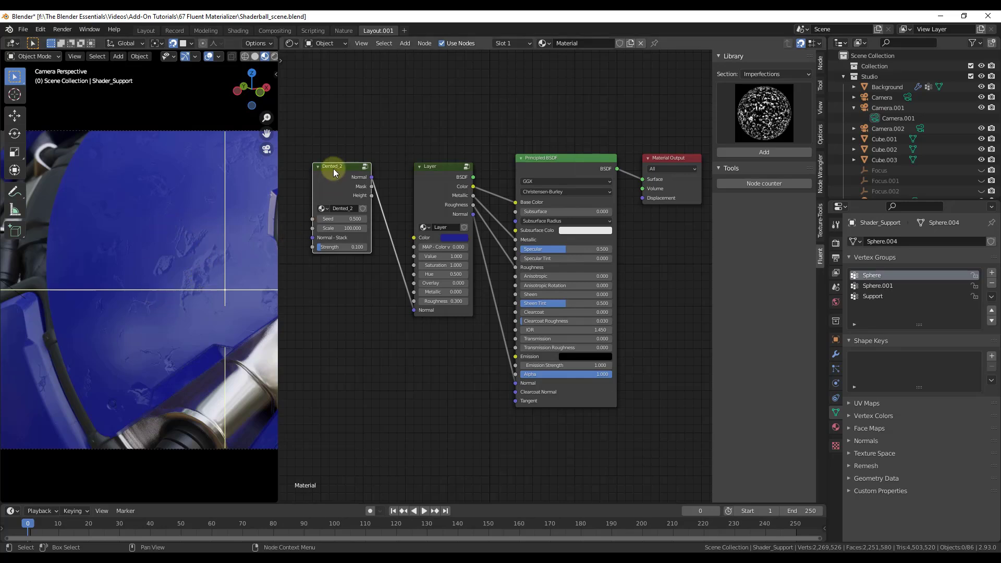
{"action": "left_click_drag", "start_coordinate": [324, 247], "coordinate": [333, 221]}
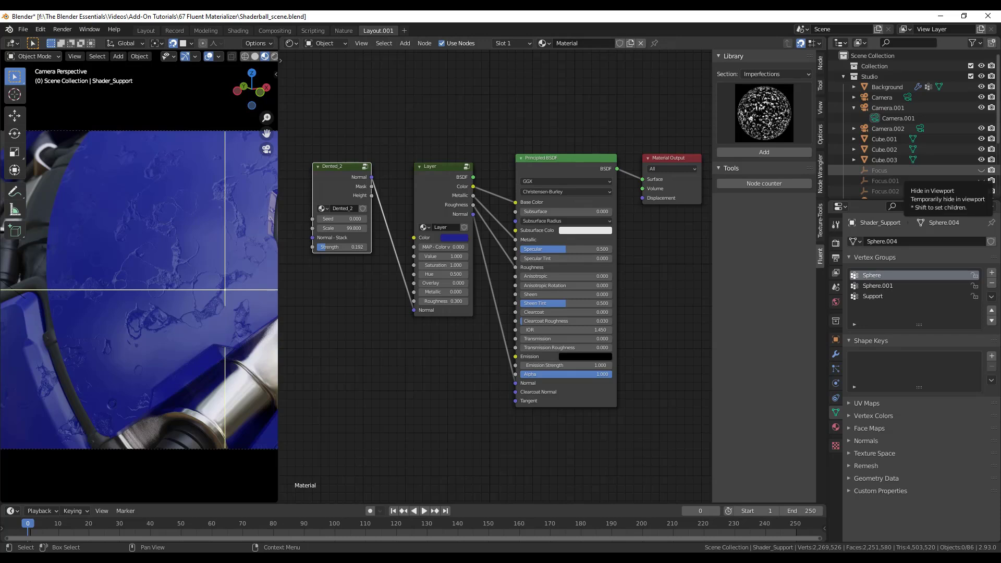
Step: Rearrange the four nodes, placing Dented_2 lower and closer to the Layer node to make room before it
{"action": "left_click_drag", "start_coordinate": [672, 158], "coordinate": [680, 107]}
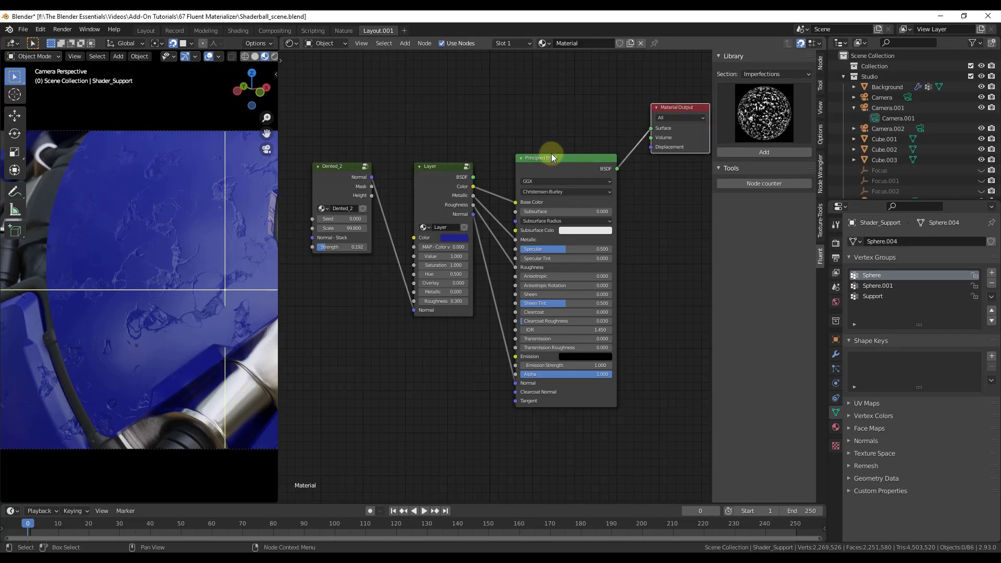
{"action": "left_click_drag", "start_coordinate": [558, 158], "coordinate": [575, 184]}
{"action": "left_click_drag", "start_coordinate": [435, 168], "coordinate": [453, 175]}
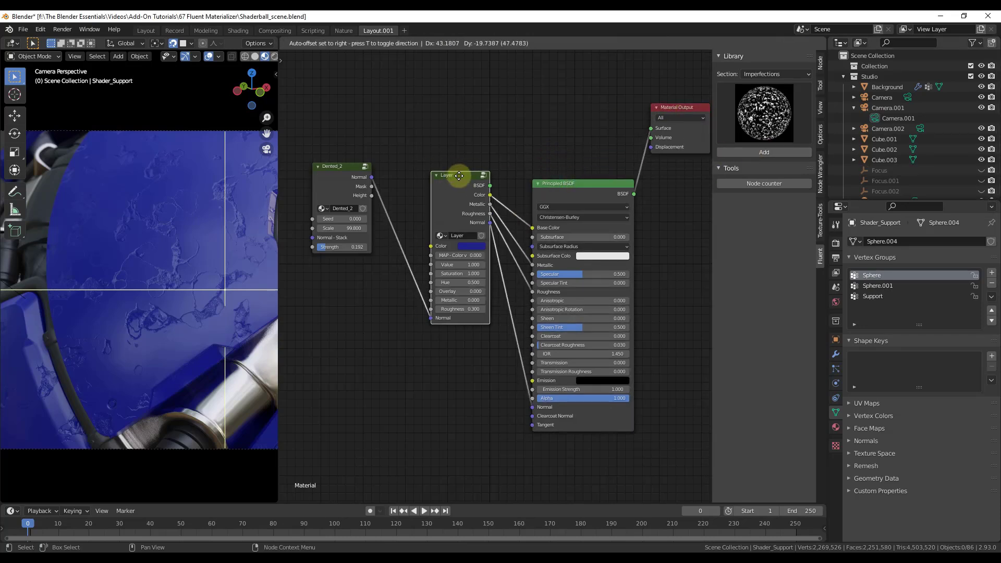
{"action": "left_click_drag", "start_coordinate": [353, 176], "coordinate": [375, 239]}
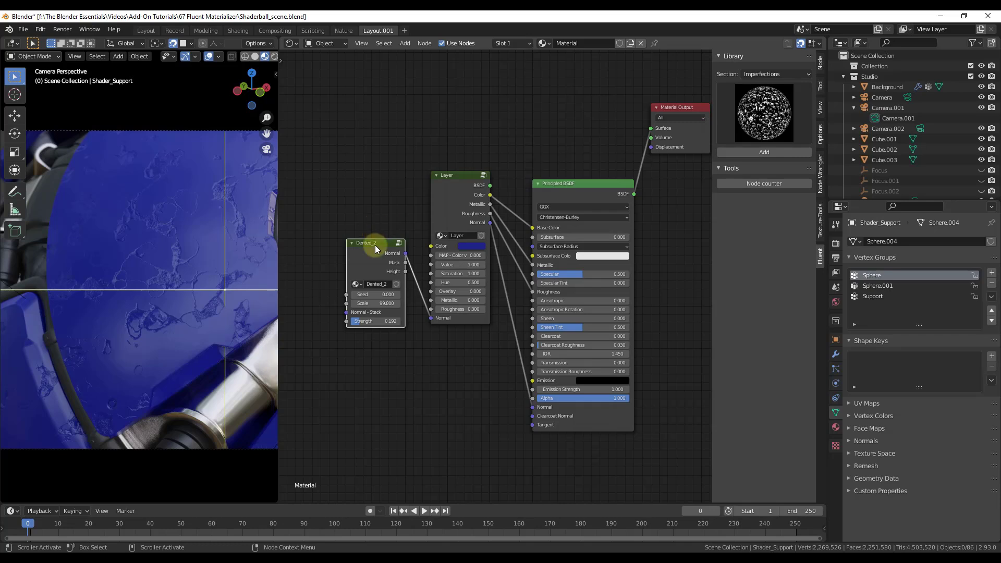
Step: Add the Scratches long SP imperfection and connect its Normal output to Dented_2's Normal - Stack input
{"action": "left_click", "coordinate": [771, 131]}
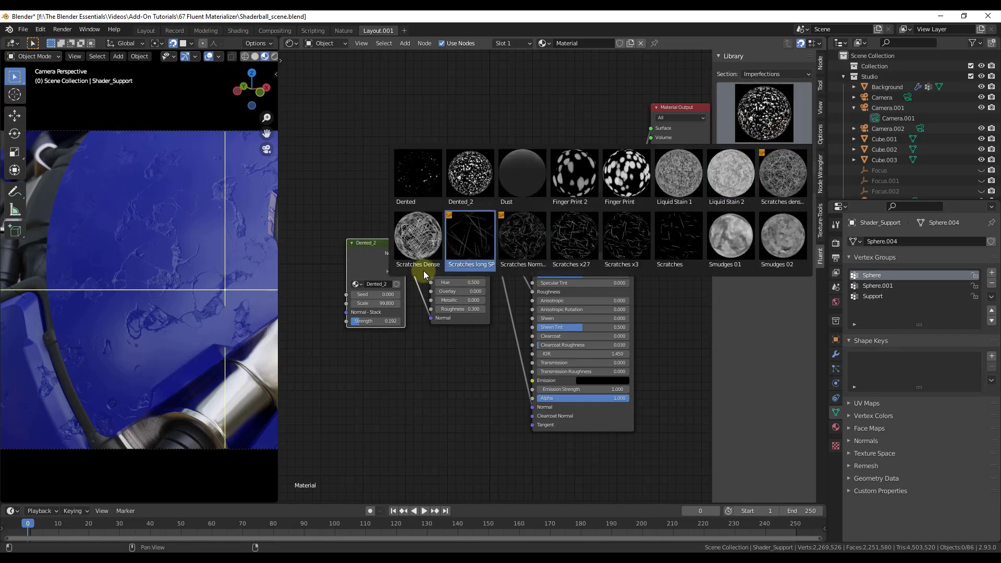
{"action": "left_click", "coordinate": [470, 235]}
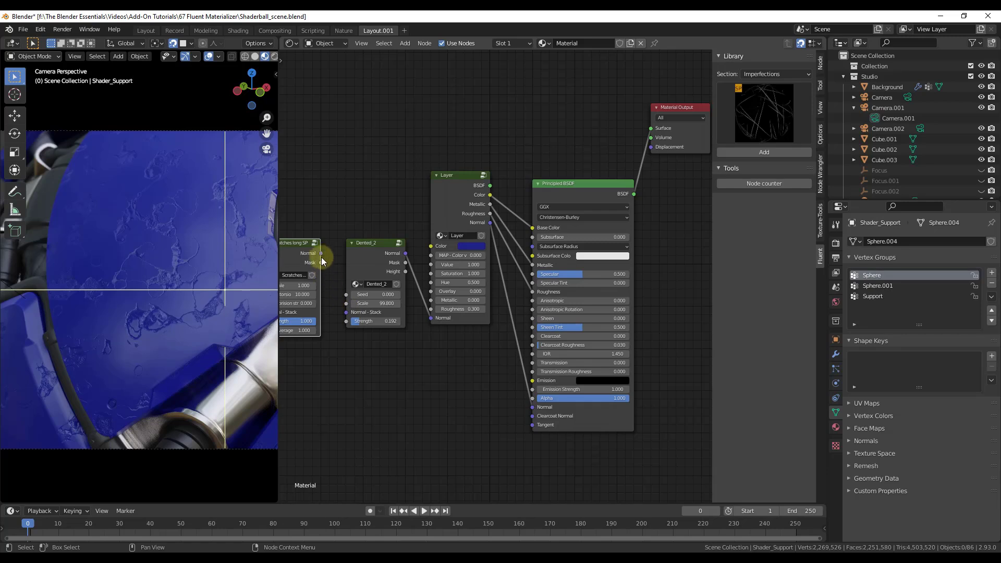
{"action": "left_click_drag", "start_coordinate": [327, 263], "coordinate": [346, 312]}
{"action": "left_click", "coordinate": [368, 413]}
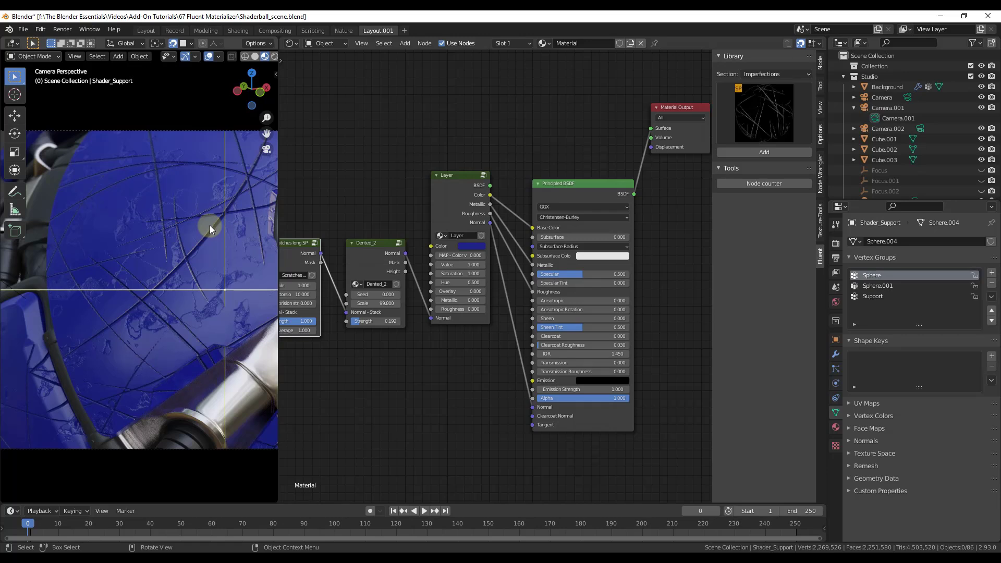
Step: Move the Principled BSDF up and shift the Layer, Dented_2 and Scratches long SP nodes closer to it
{"action": "left_click_drag", "start_coordinate": [595, 185], "coordinate": [604, 117]}
{"action": "left_click_drag", "start_coordinate": [455, 175], "coordinate": [480, 175]}
{"action": "left_click_drag", "start_coordinate": [395, 242], "coordinate": [424, 243]}
{"action": "left_click_drag", "start_coordinate": [294, 242], "coordinate": [337, 239]}
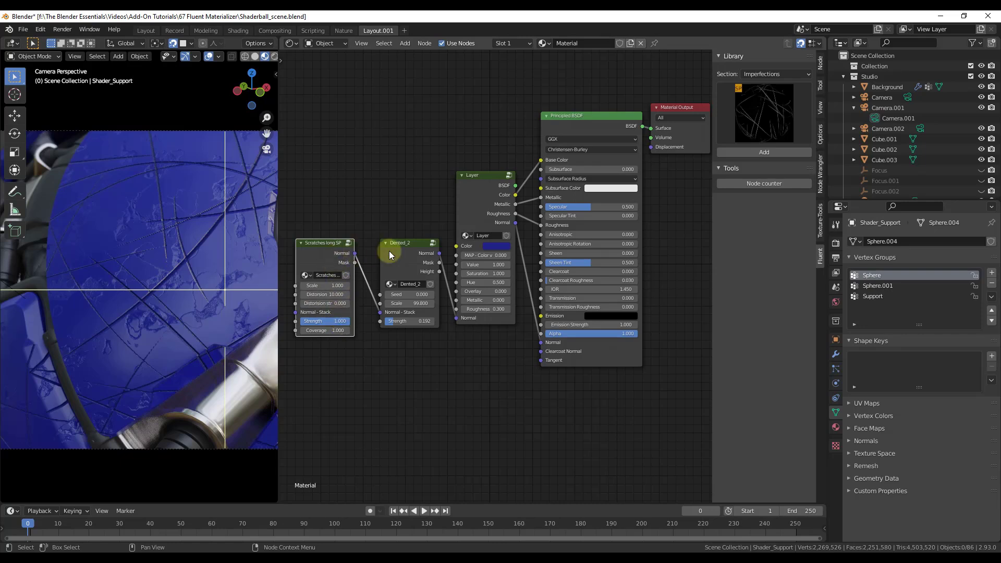
Step: Set the Scratches long SP node's strength to 0.108 and scale to 1.5, and inspect the surface of the ball
{"action": "left_click_drag", "start_coordinate": [339, 326], "coordinate": [289, 321]}
{"action": "left_click_drag", "start_coordinate": [318, 285], "coordinate": [327, 262]}
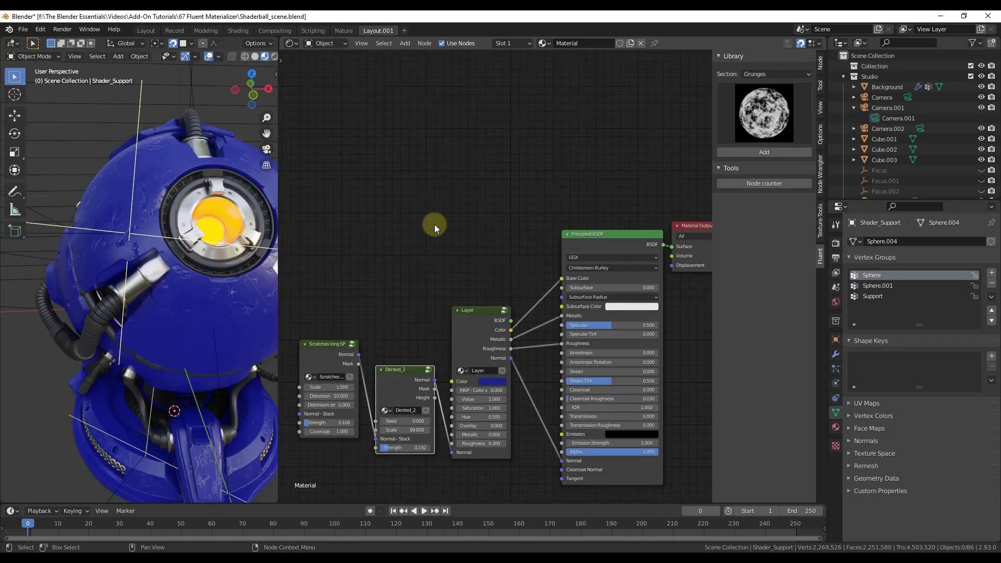
{"action": "middle_click_drag", "start_coordinate": [180, 232], "coordinate": [200, 226]}
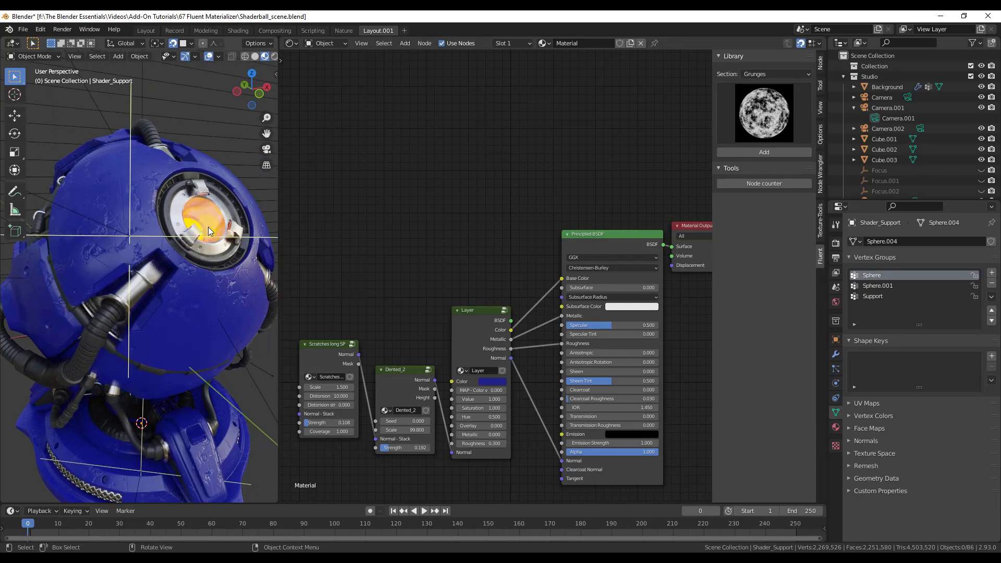
{"action": "middle_click_drag", "start_coordinate": [212, 224], "coordinate": [126, 207]}
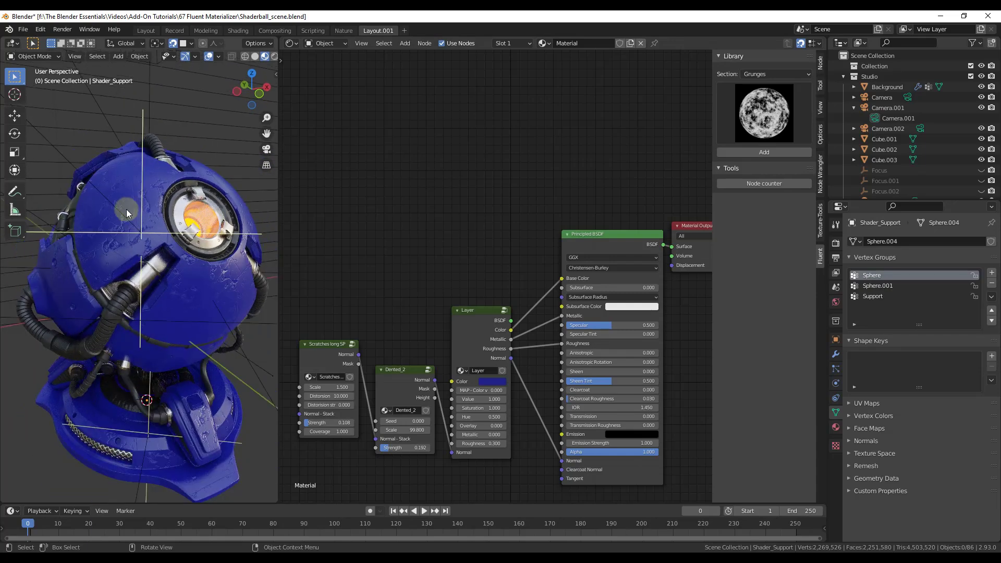
{"action": "scroll", "coordinate": [171, 257], "scroll_direction": "up", "scroll_amount": 10}
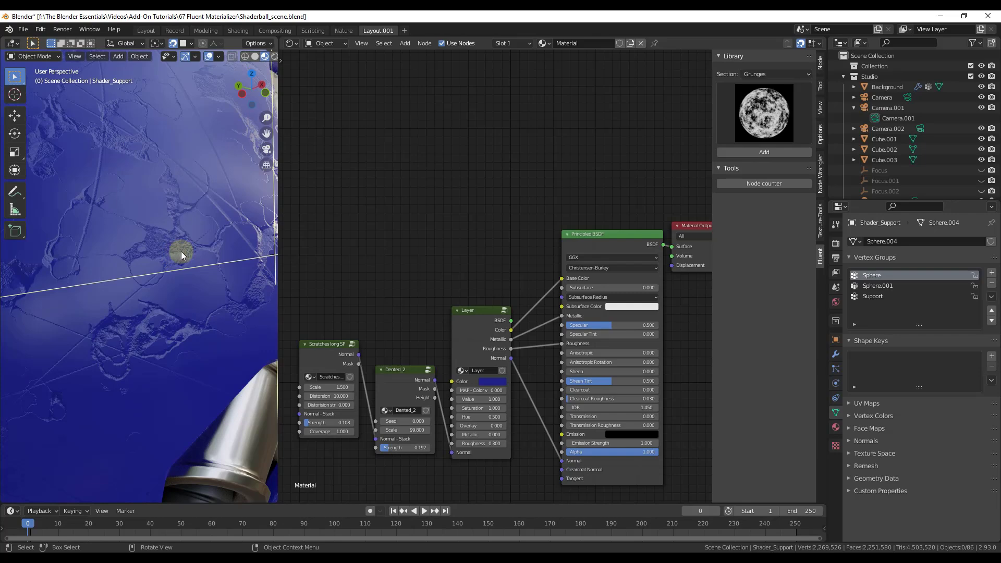
{"action": "scroll", "coordinate": [180, 253], "scroll_direction": "down", "scroll_amount": 10}
{"action": "middle_click_drag", "start_coordinate": [181, 251], "coordinate": [157, 253]}
{"action": "scroll", "coordinate": [218, 230], "scroll_direction": "up", "scroll_amount": 3}
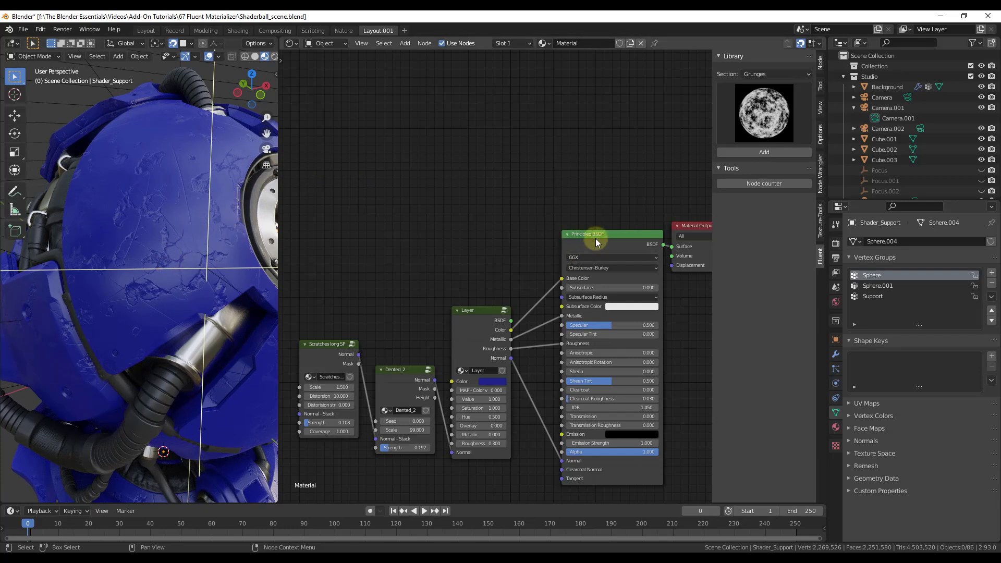
Step: Spread the Layer, Dented_2 and Scratches long SP nodes away from the Principled BSDF to make room before it
{"action": "left_click_drag", "start_coordinate": [486, 301], "coordinate": [477, 293]}
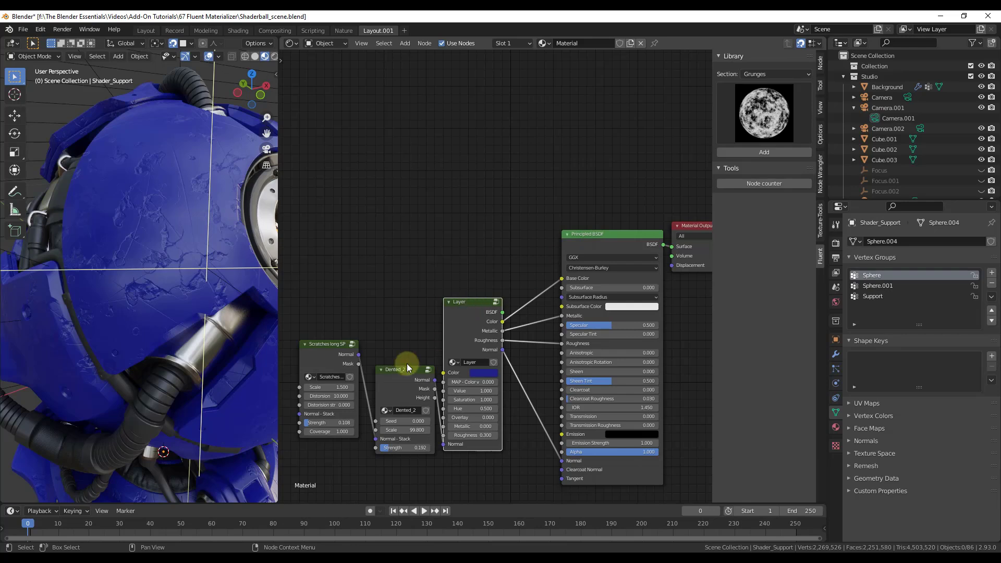
{"action": "left_click_drag", "start_coordinate": [401, 371], "coordinate": [402, 405]}
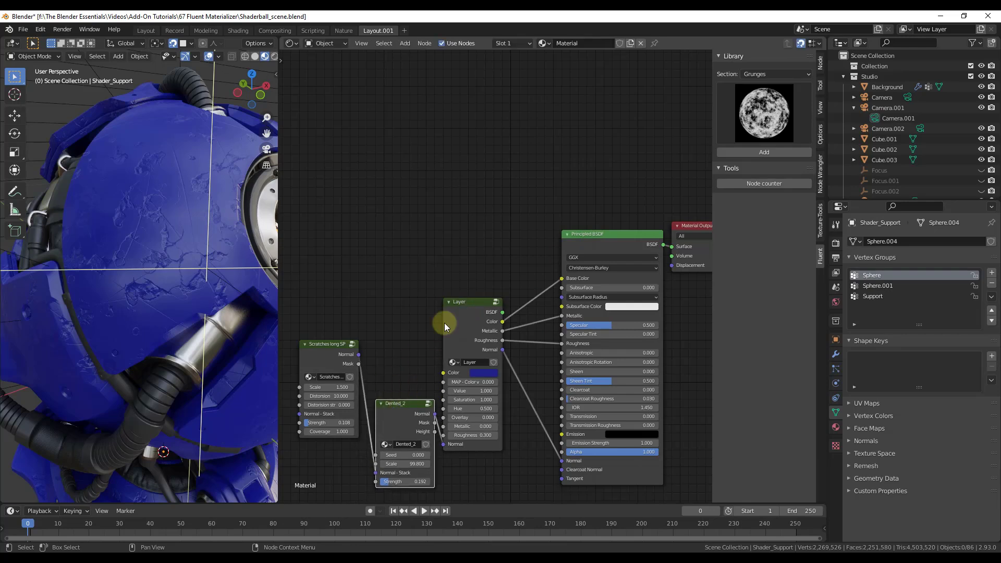
{"action": "mouse_move", "coordinate": [465, 306]}
{"action": "left_mouse_down"}
{"action": "mouse_move", "coordinate": [483, 332]}
{"action": "mouse_move", "coordinate": [464, 310]}
{"action": "mouse_move", "coordinate": [469, 292]}
{"action": "mouse_move", "coordinate": [450, 313]}
{"action": "left_mouse_up"}
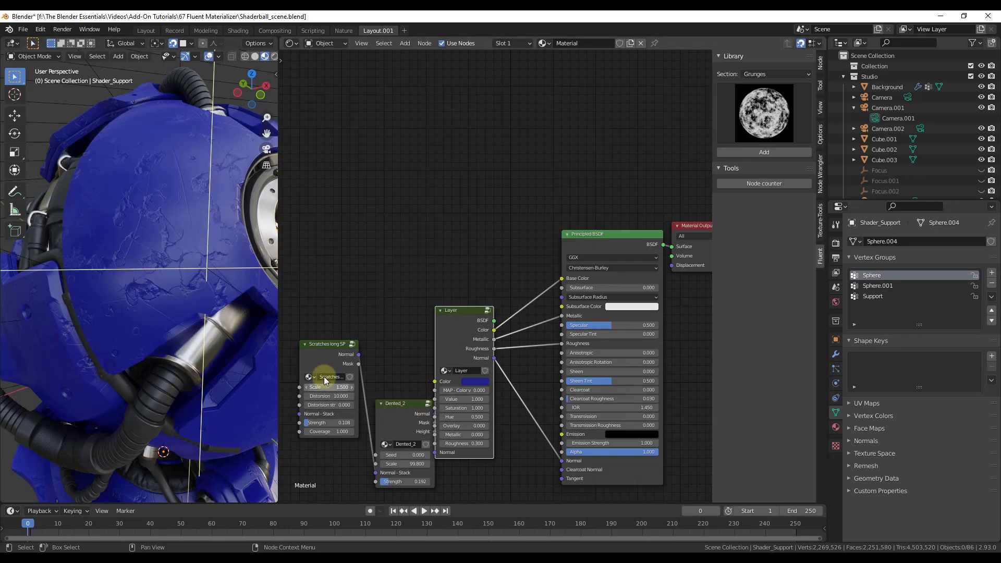
{"action": "left_click_drag", "start_coordinate": [331, 353], "coordinate": [315, 293]}
{"action": "left_click_drag", "start_coordinate": [396, 404], "coordinate": [328, 413]}
{"action": "left_click_drag", "start_coordinate": [449, 336], "coordinate": [405, 350]}
Step: Insert a Fluent Mix Layers node between the Layer and the Principled BSDF, and place it just before the Principled BSDF
{"action": "key", "text": "f"}
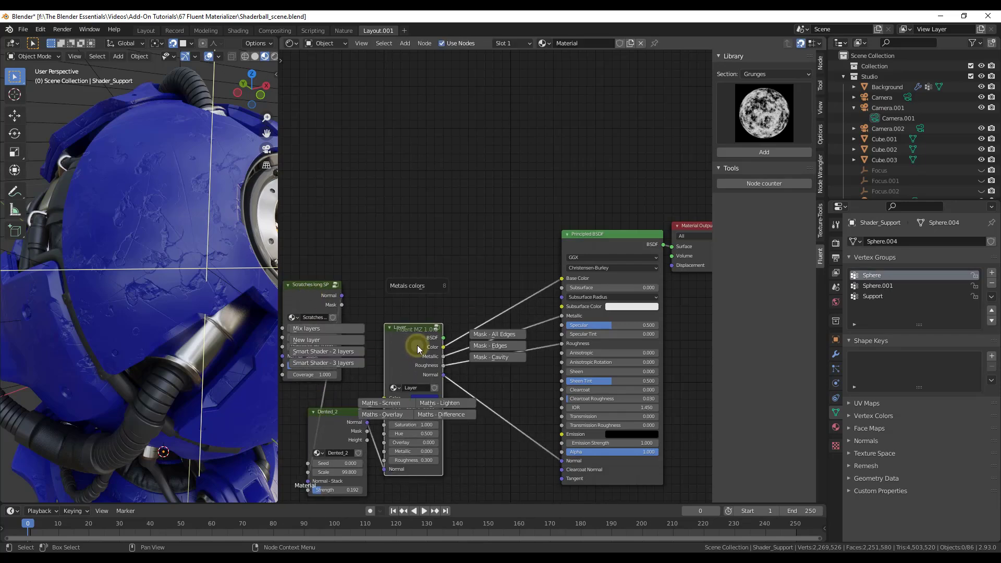
{"action": "left_click", "coordinate": [331, 329]}
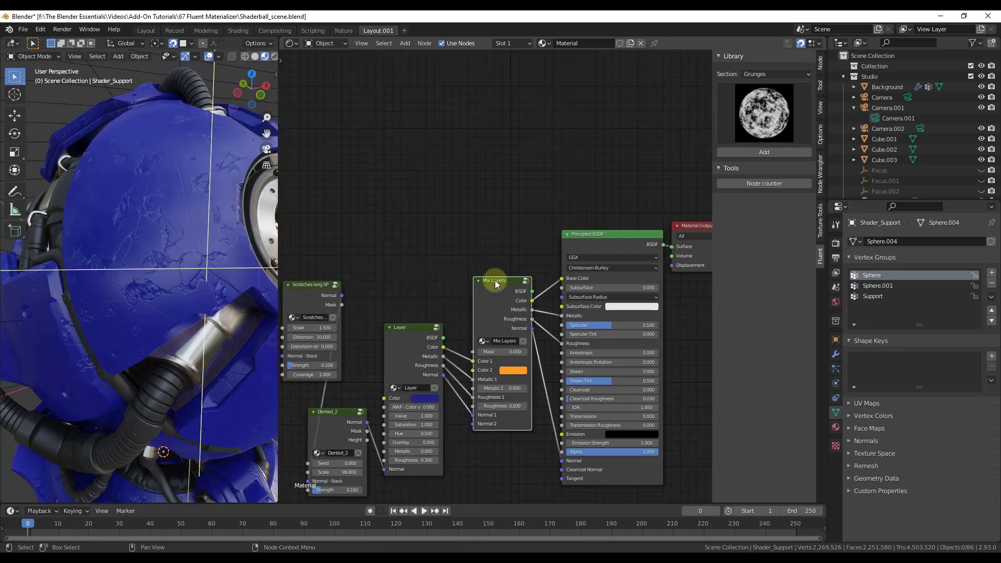
{"action": "left_click", "coordinate": [488, 216]}
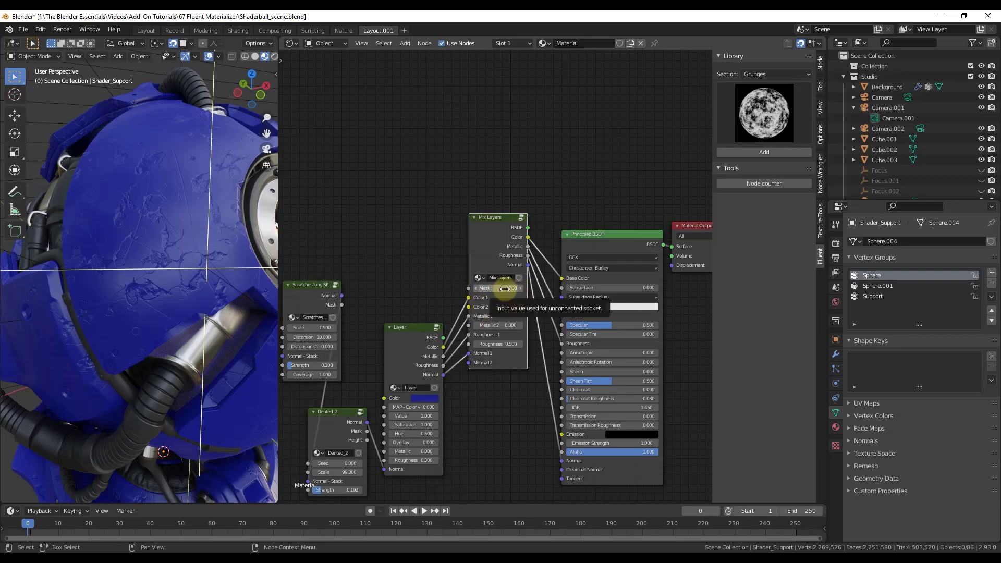
{"action": "left_click_drag", "start_coordinate": [496, 221], "coordinate": [504, 229]}
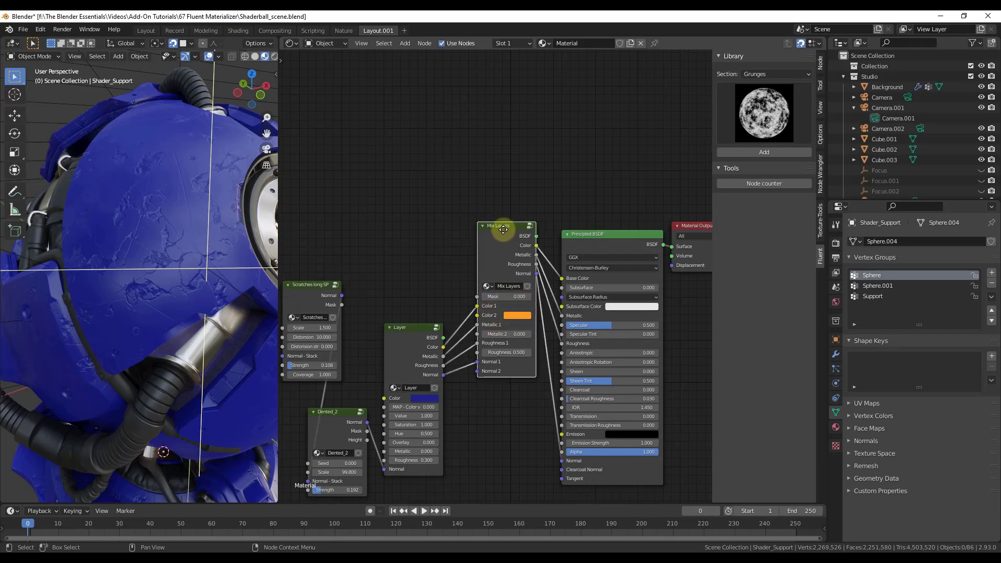
Step: Add a Fluent Edges mask feeding the Mix Layers node's Mask input, and place it above the Layer node
{"action": "key", "text": "f"}
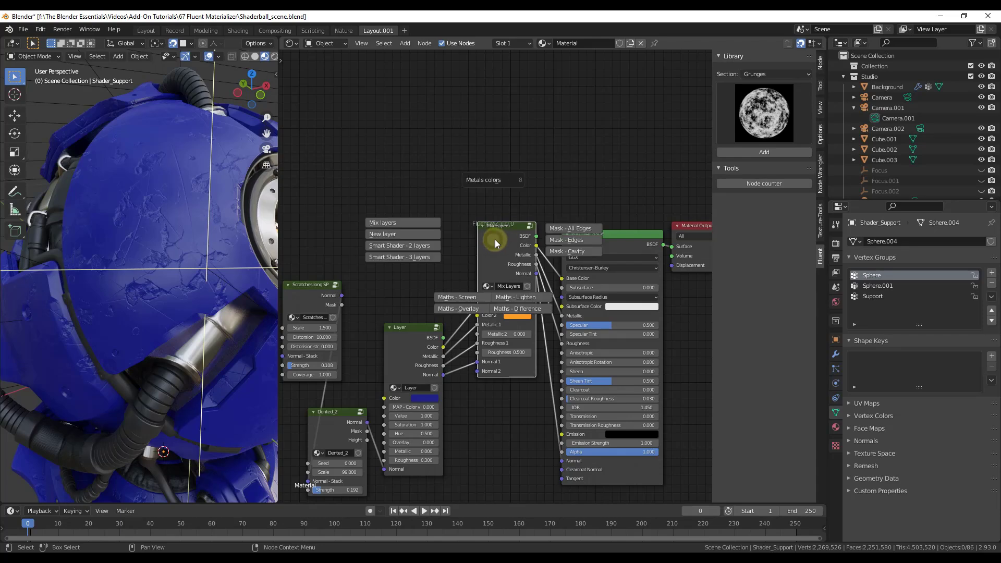
{"action": "left_click", "coordinate": [578, 243]}
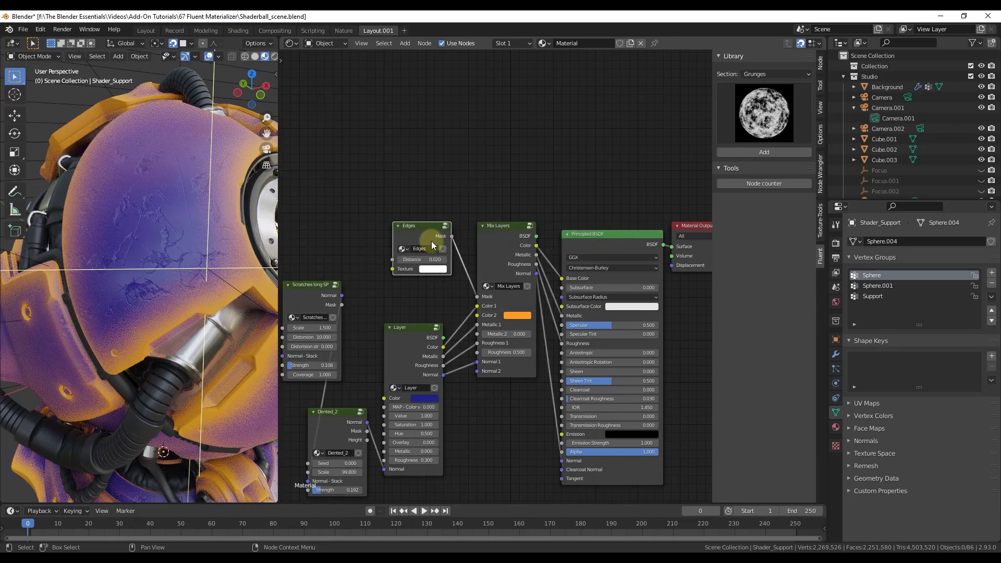
{"action": "left_click", "coordinate": [406, 191]}
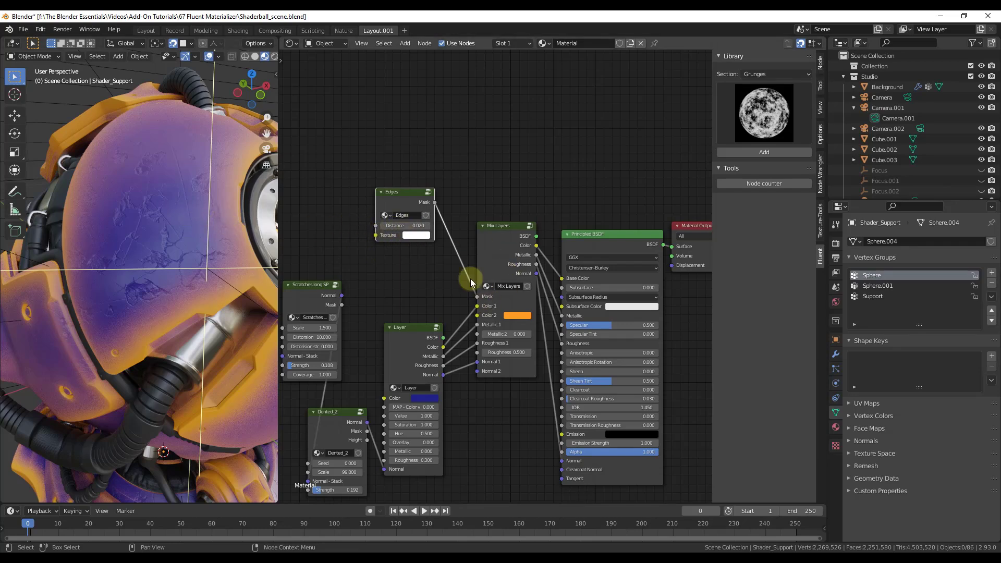
Step: Set the Edges mask's distance to 0.005 and move the node slightly closer to Mix Layers
{"action": "left_click_drag", "start_coordinate": [399, 225], "coordinate": [376, 225]}
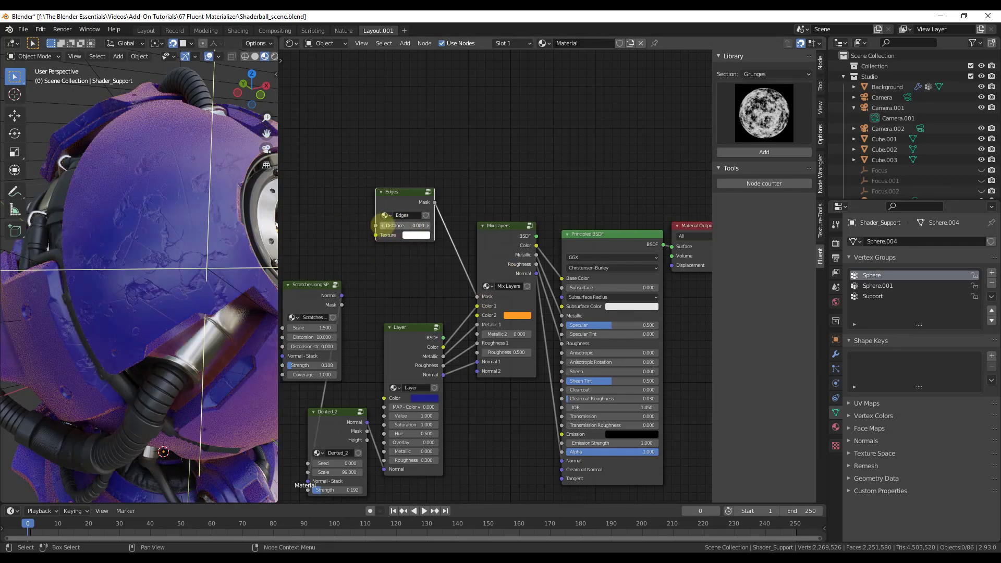
{"action": "left_click", "coordinate": [427, 225]}
{"action": "left_click", "coordinate": [413, 225]}
{"action": "key", "text": "BackSpace"}
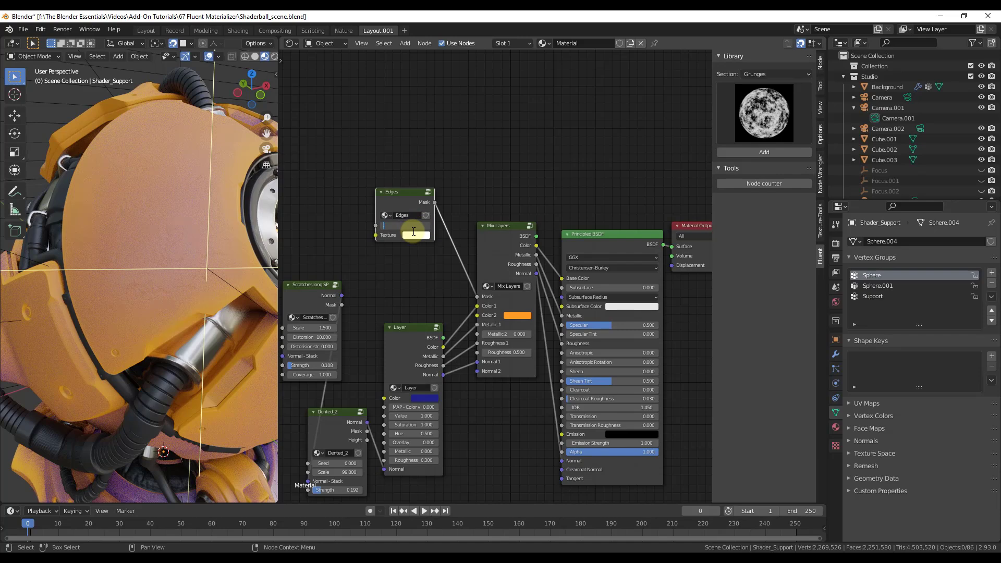
{"action": "type", "text": ".005"}
{"action": "key", "text": "Return"}
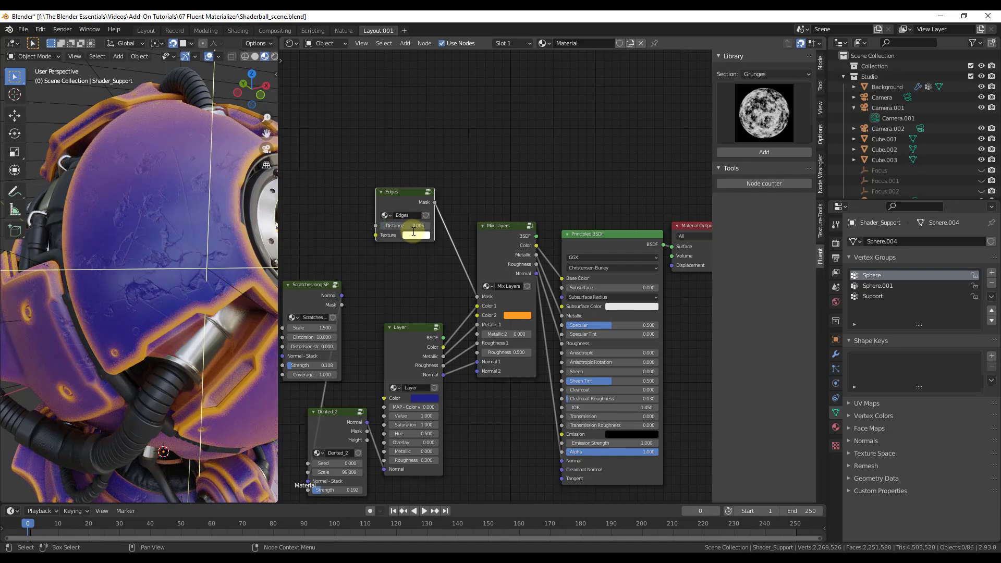
{"action": "left_click_drag", "start_coordinate": [414, 194], "coordinate": [423, 194]}
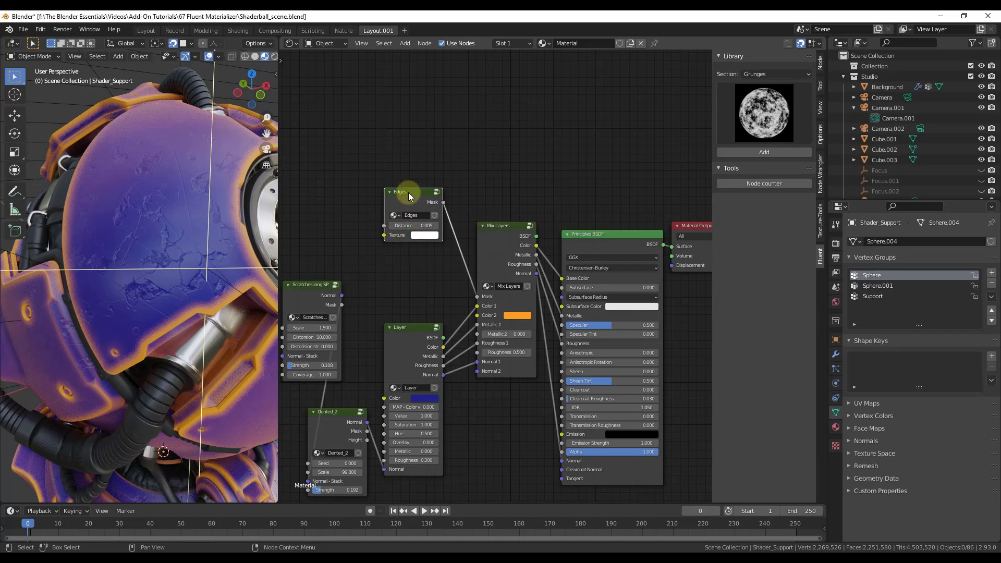
Step: Change the Mix Layers node's Color 2 to a warm off-white and nudge the Edges node toward it
{"action": "left_click", "coordinate": [514, 315]}
{"action": "mouse_move", "coordinate": [527, 239]}
{"action": "left_mouse_down"}
{"action": "mouse_move", "coordinate": [550, 218]}
{"action": "mouse_move", "coordinate": [530, 243]}
{"action": "mouse_move", "coordinate": [537, 227]}
{"action": "left_mouse_up"}
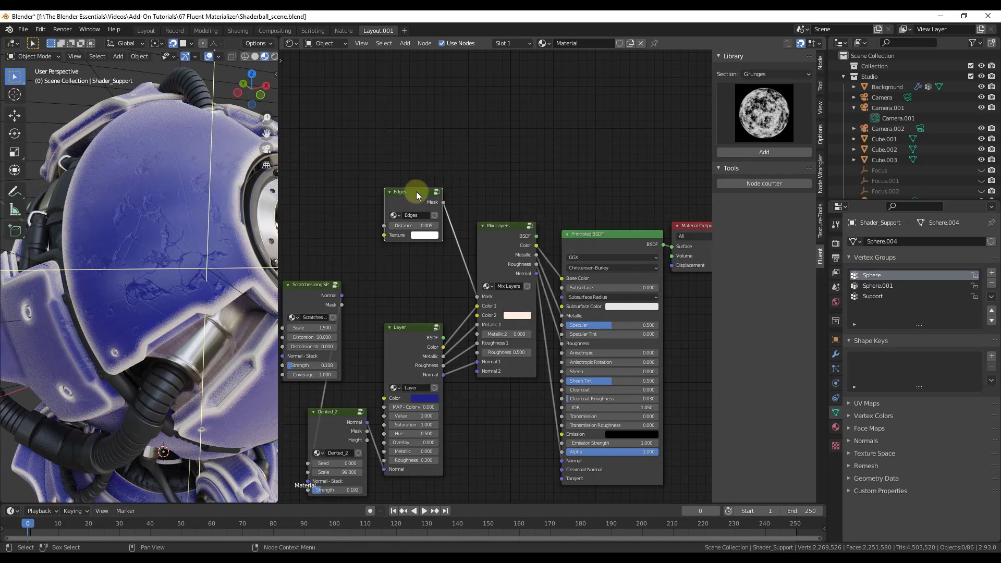
{"action": "left_click_drag", "start_coordinate": [415, 191], "coordinate": [417, 191]}
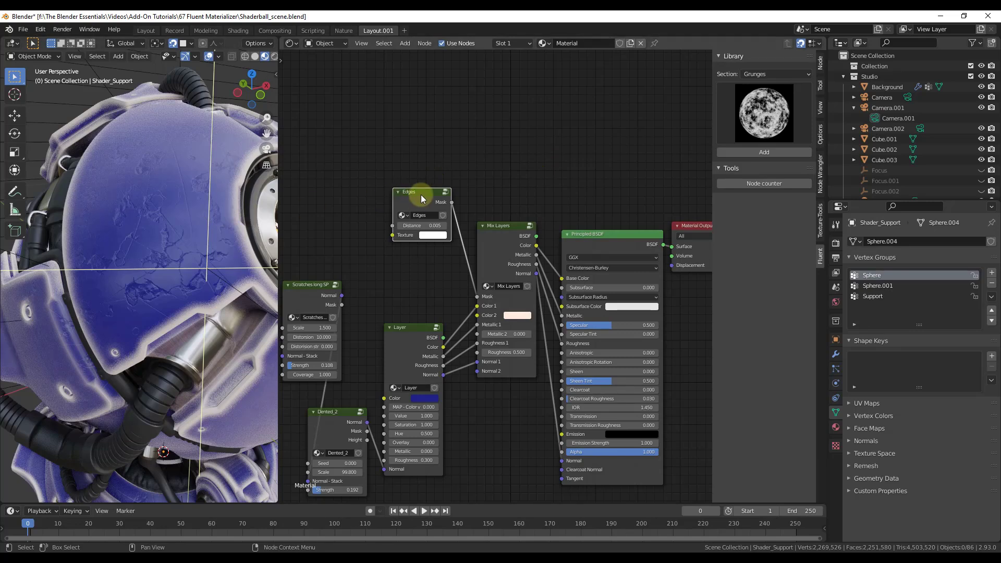
Step: Add the Grunge 03 node from the Grunges section of the Fluent library and place it above the Scratches long SP node
{"action": "scroll", "coordinate": [184, 354], "scroll_direction": "up", "scroll_amount": 5}
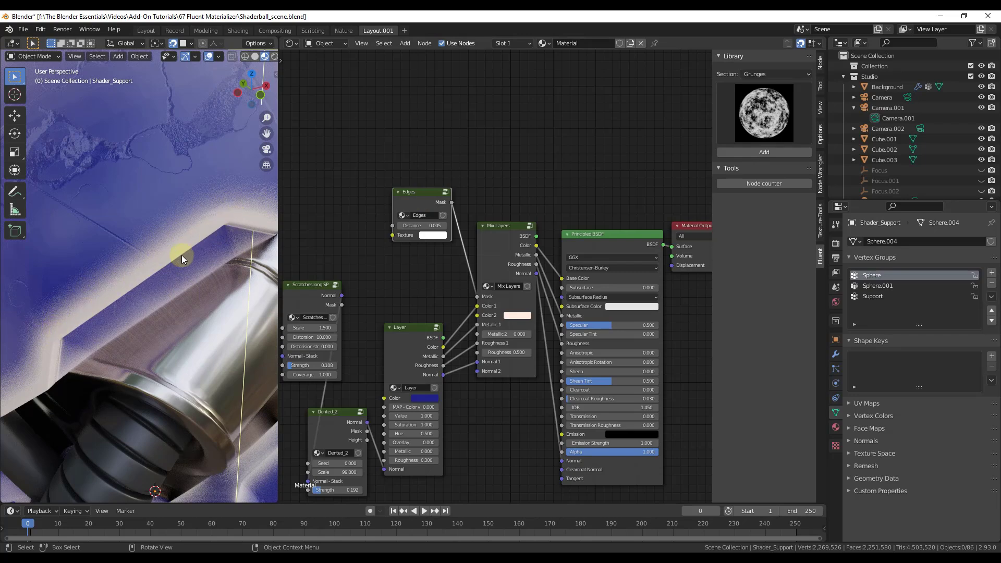
{"action": "scroll", "coordinate": [181, 254], "scroll_direction": "up", "scroll_amount": 3}
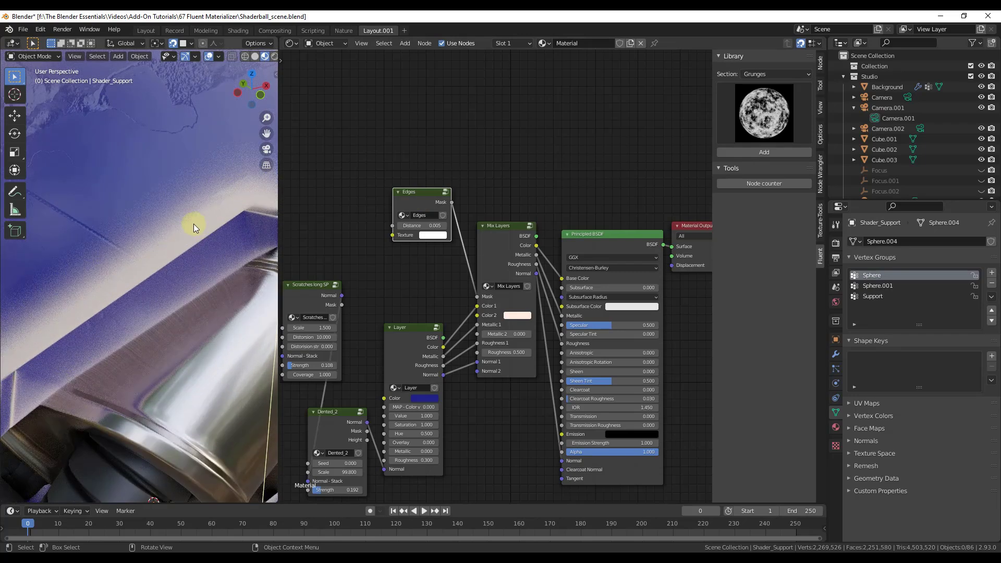
{"action": "scroll", "coordinate": [84, 346], "scroll_direction": "down", "scroll_amount": 4}
{"action": "scroll", "coordinate": [96, 324], "scroll_direction": "down", "scroll_amount": 5}
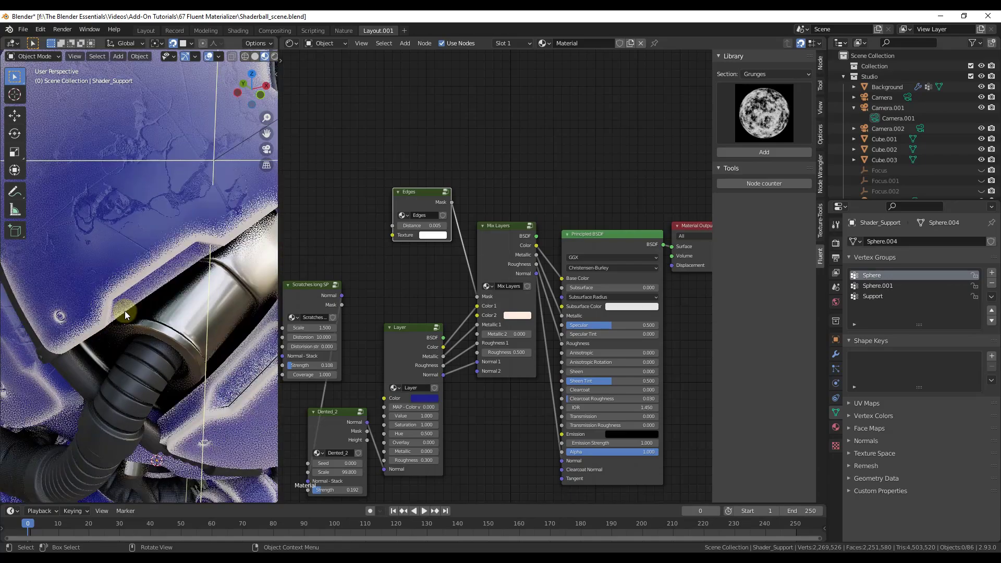
{"action": "scroll", "coordinate": [169, 303], "scroll_direction": "up", "scroll_amount": 5}
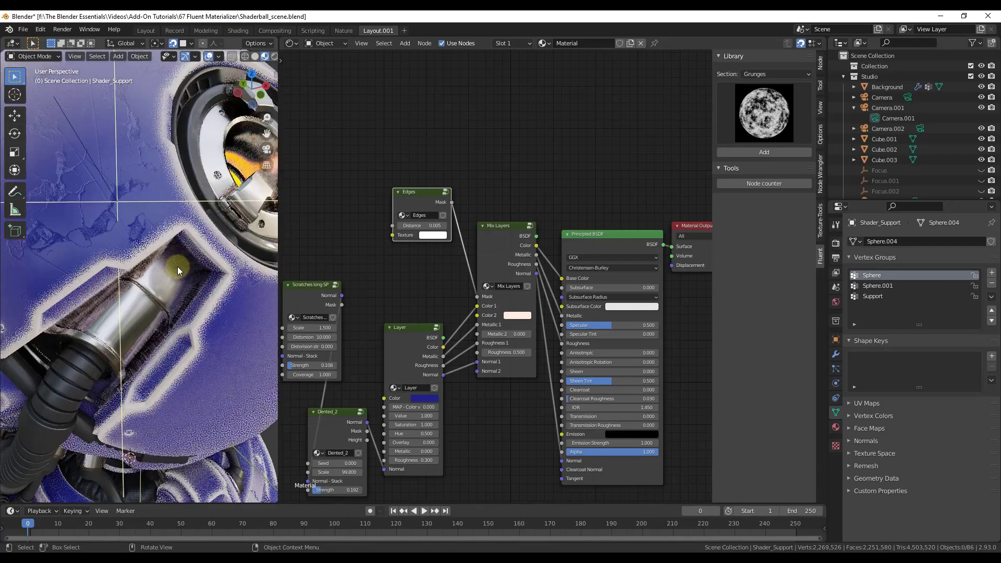
{"action": "scroll", "coordinate": [182, 270], "scroll_direction": "up", "scroll_amount": 2}
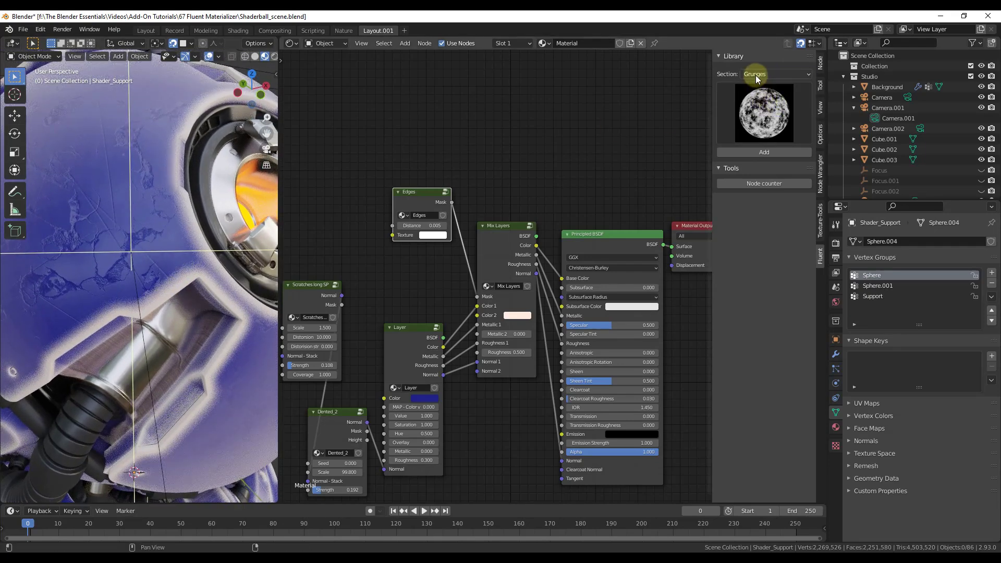
{"action": "left_click", "coordinate": [755, 74]}
{"action": "left_click", "coordinate": [761, 99]}
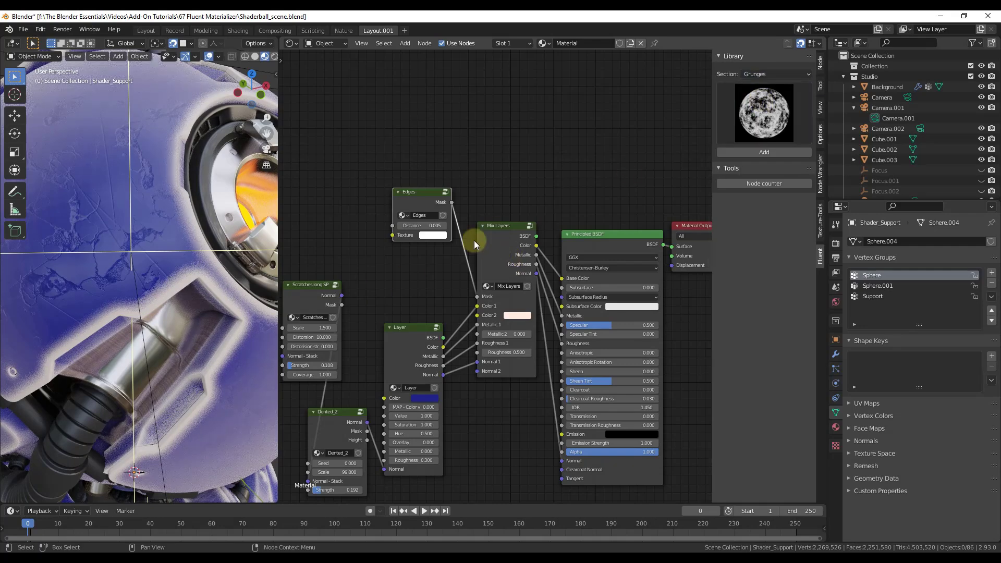
{"action": "left_click", "coordinate": [759, 152]}
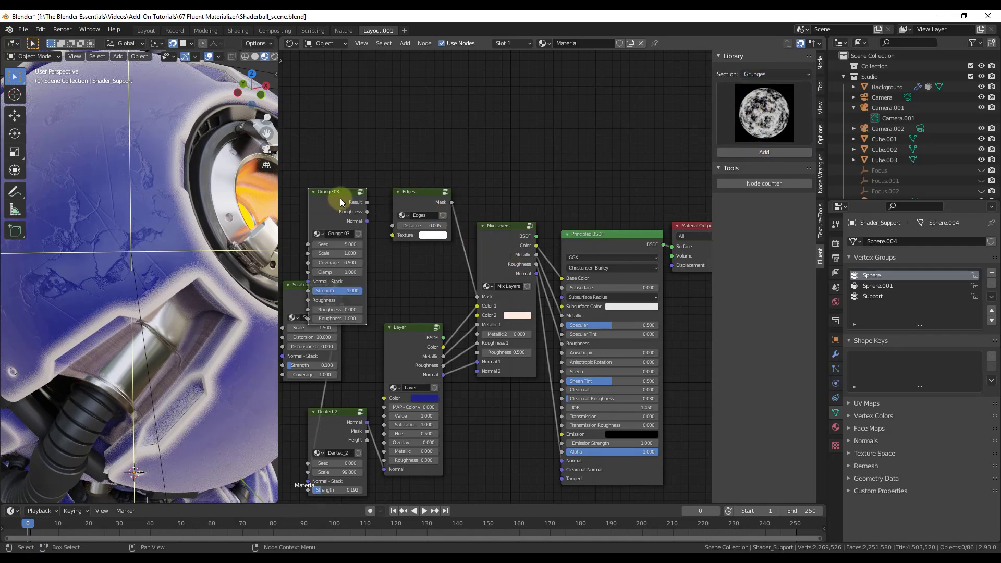
{"action": "left_click", "coordinate": [323, 121]}
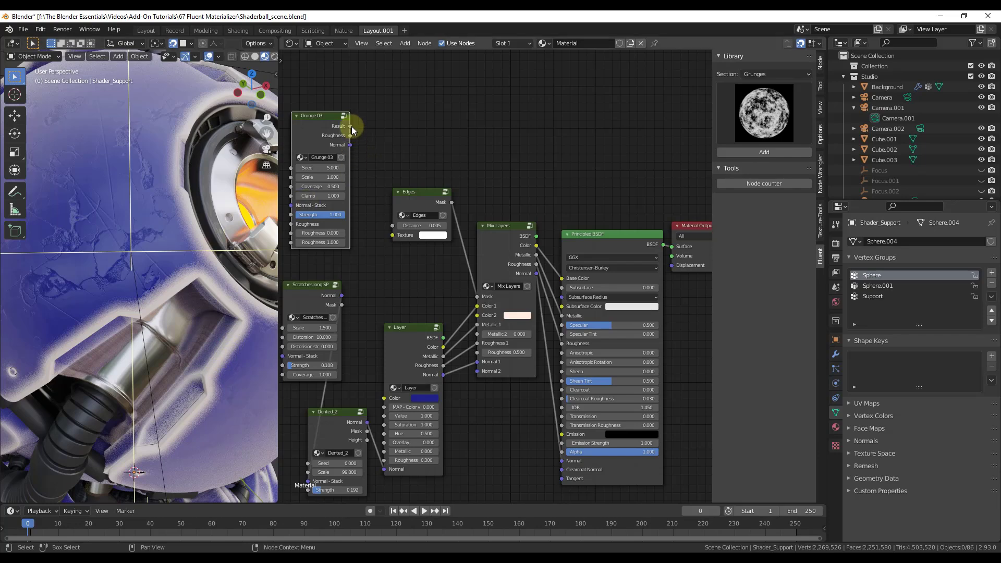
Step: Connect Grunge 03's Result output to the Edges node's Texture input, and inspect the worn edges on the ball
{"action": "left_click_drag", "start_coordinate": [351, 126], "coordinate": [392, 235]}
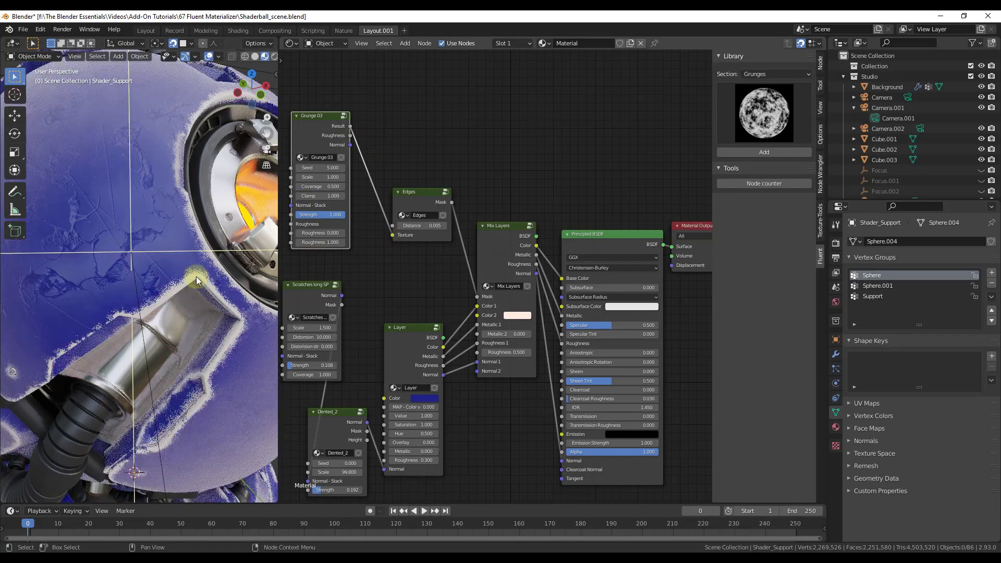
{"action": "scroll", "coordinate": [201, 290], "scroll_direction": "up", "scroll_amount": 6}
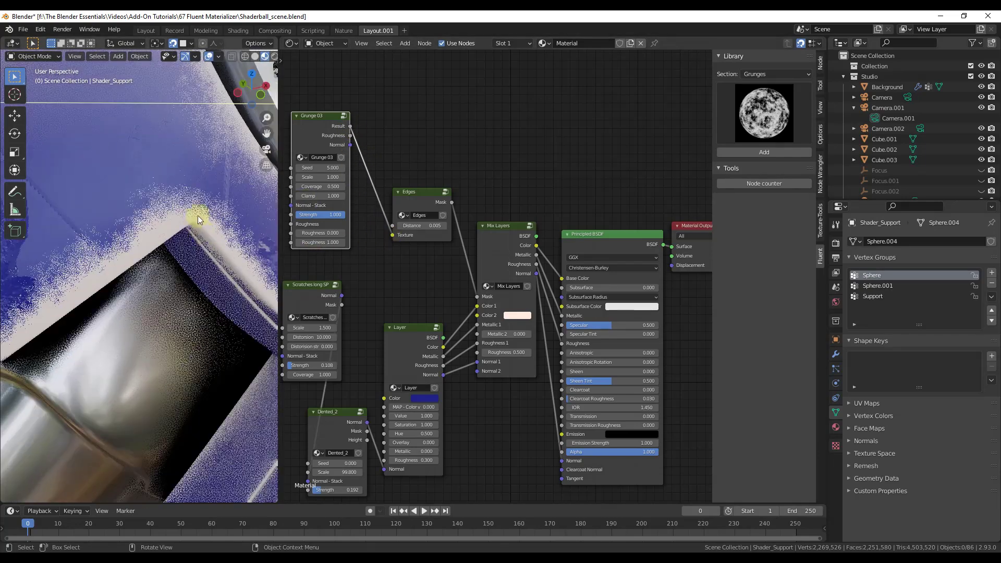
{"action": "scroll", "coordinate": [183, 209], "scroll_direction": "down", "scroll_amount": 4}
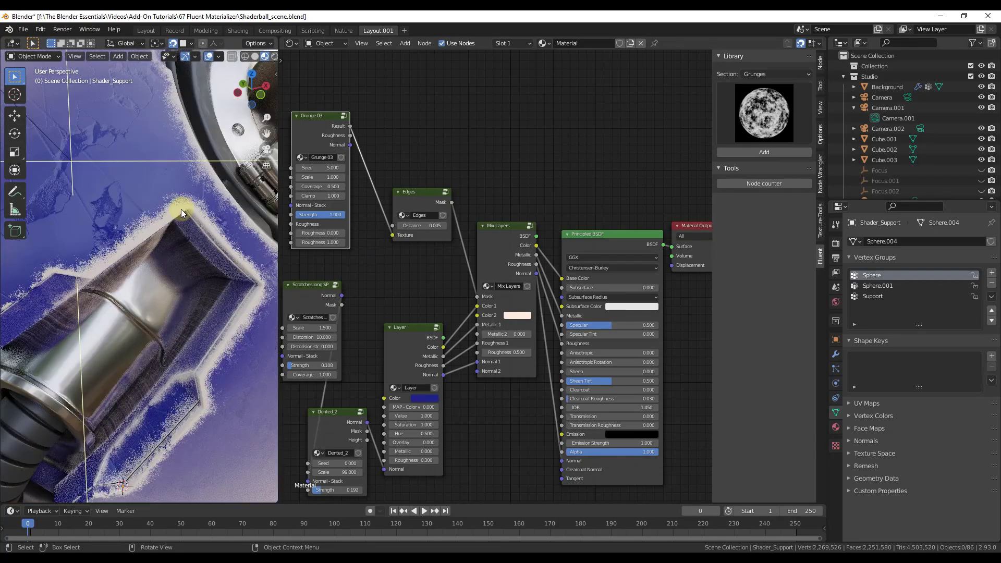
{"action": "scroll", "coordinate": [183, 203], "scroll_direction": "down", "scroll_amount": 3}
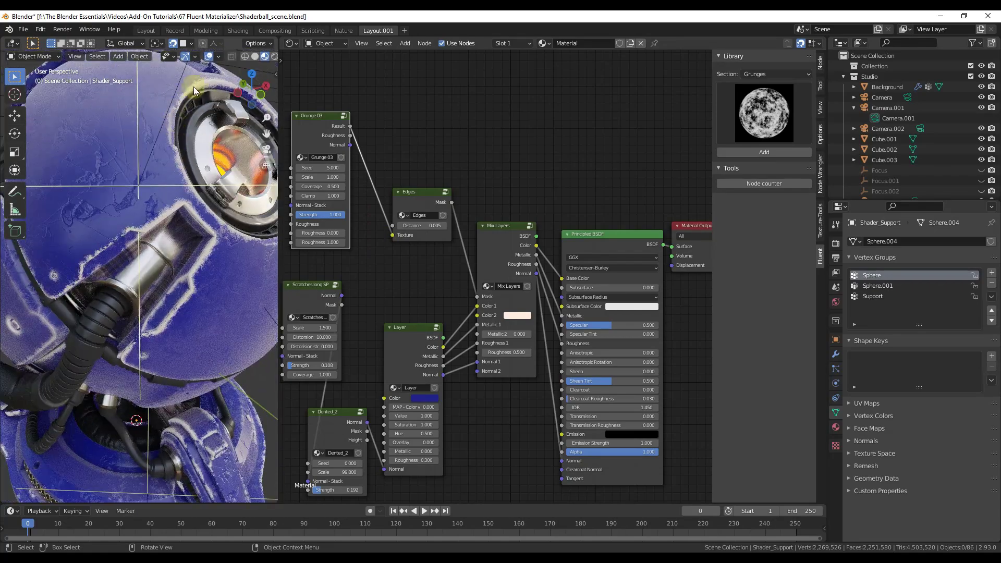
{"action": "scroll", "coordinate": [195, 86], "scroll_direction": "up", "scroll_amount": 4}
{"action": "scroll", "coordinate": [172, 110], "scroll_direction": "up", "scroll_amount": 5}
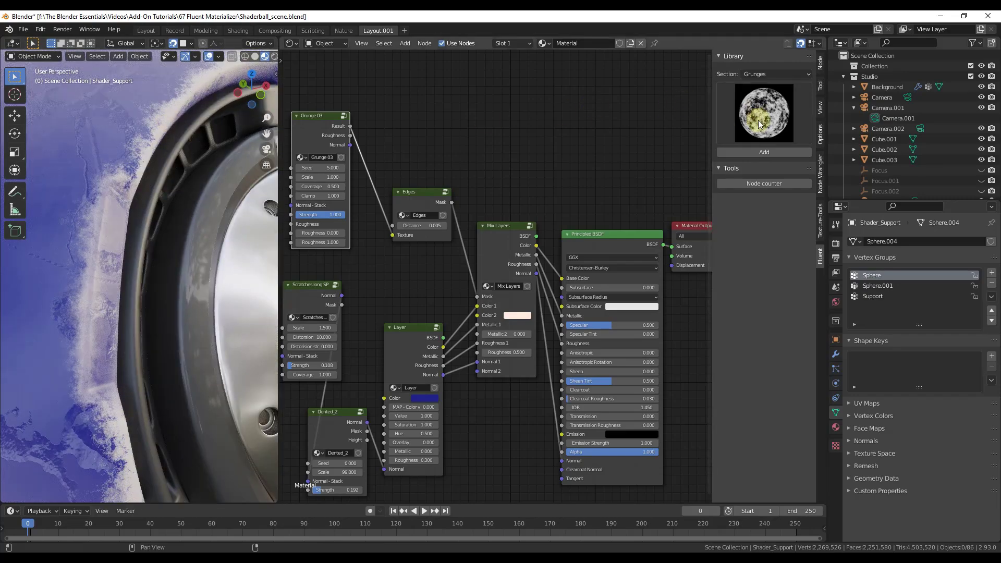
Step: Set the Edges node's distance to 0.01 to widen the worn paint along the ball's edges
{"action": "scroll", "coordinate": [154, 174], "scroll_direction": "down", "scroll_amount": 1}
{"action": "scroll", "coordinate": [155, 174], "scroll_direction": "up", "scroll_amount": 2}
{"action": "scroll", "coordinate": [134, 176], "scroll_direction": "up", "scroll_amount": 3}
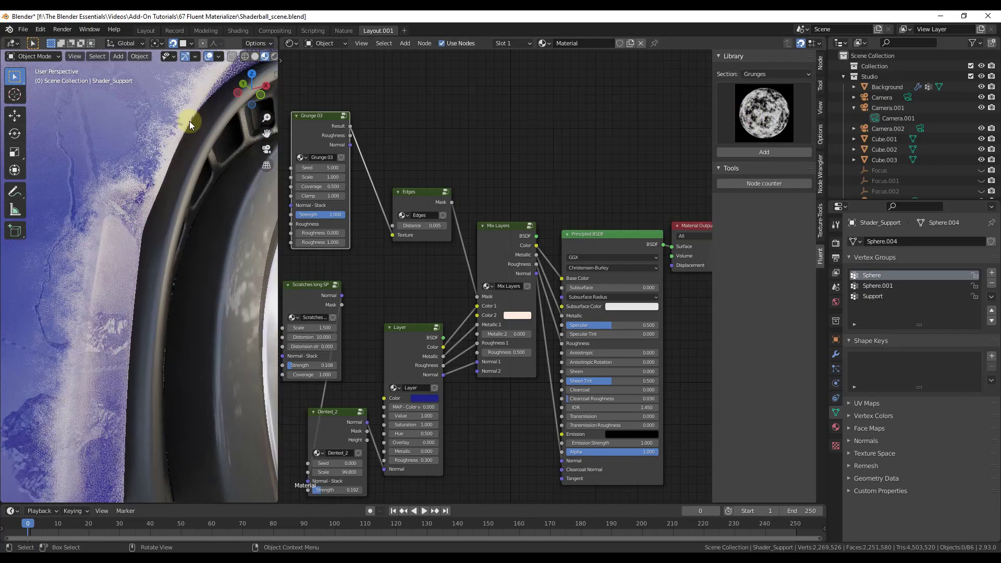
{"action": "scroll", "coordinate": [184, 155], "scroll_direction": "down", "scroll_amount": 5}
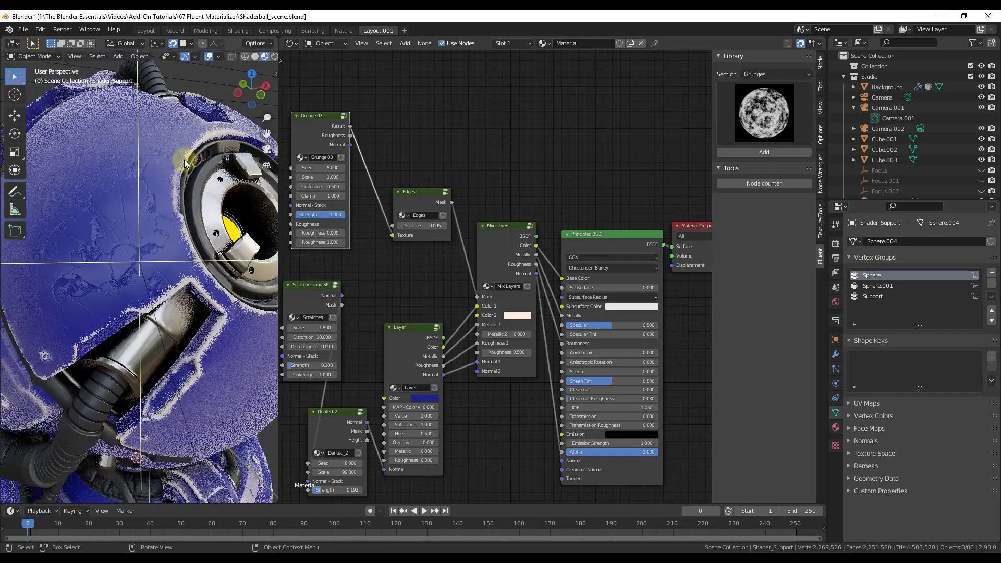
{"action": "middle_click_drag", "start_coordinate": [229, 223], "coordinate": [200, 221]}
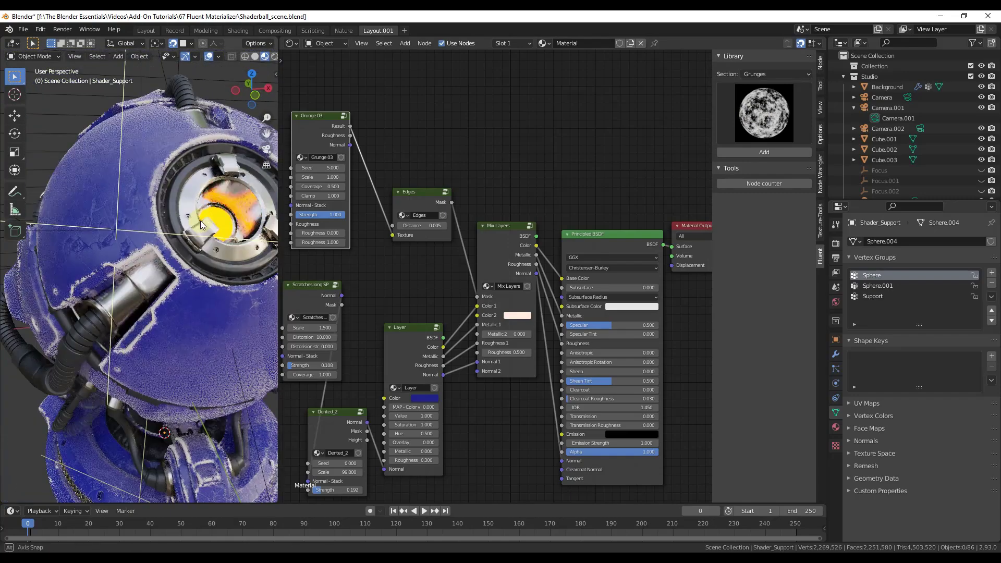
{"action": "left_click", "coordinate": [445, 226]}
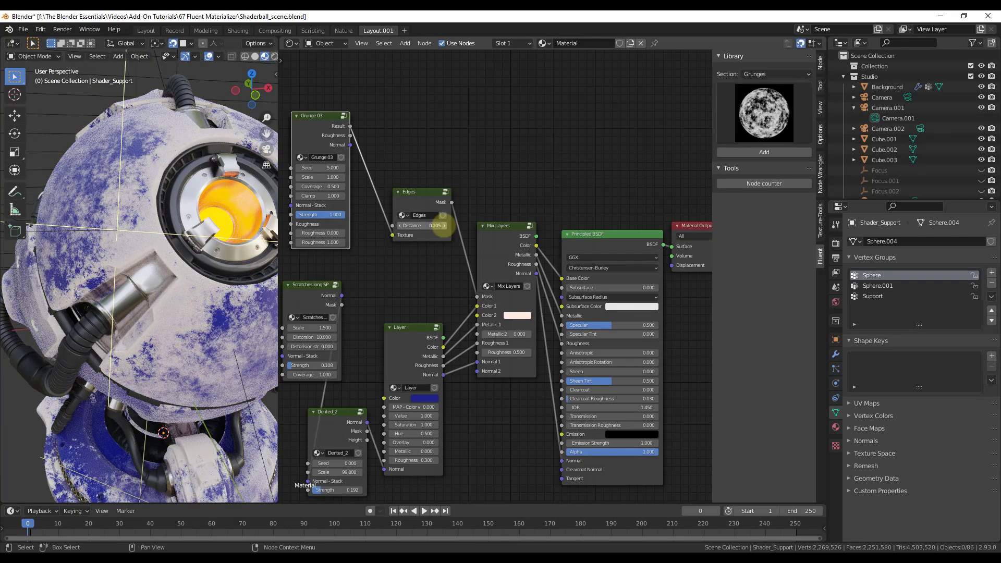
{"action": "left_click", "coordinate": [400, 226]}
{"action": "left_click", "coordinate": [424, 225]}
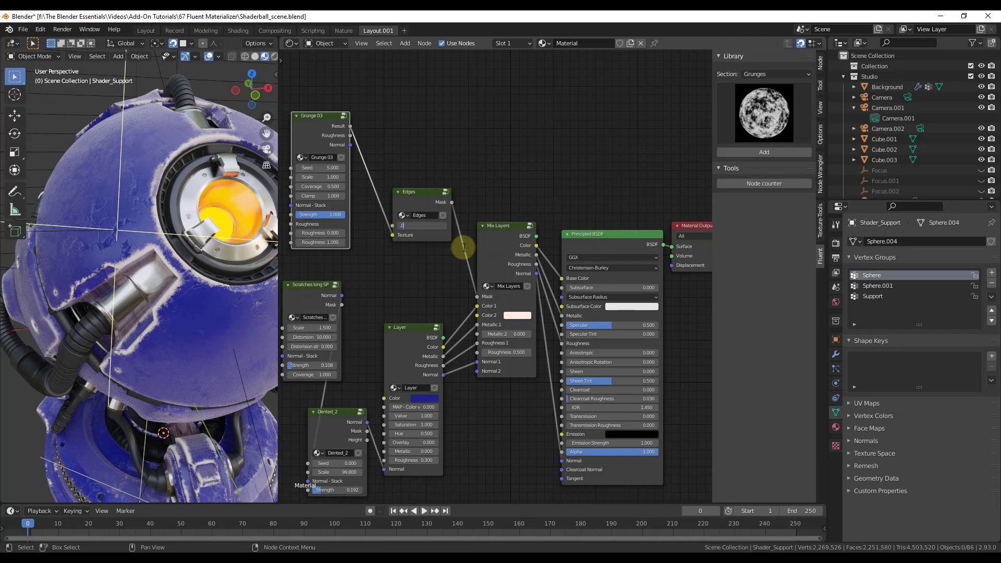
{"action": "type", "text": ".01"}
{"action": "key", "text": "Return"}
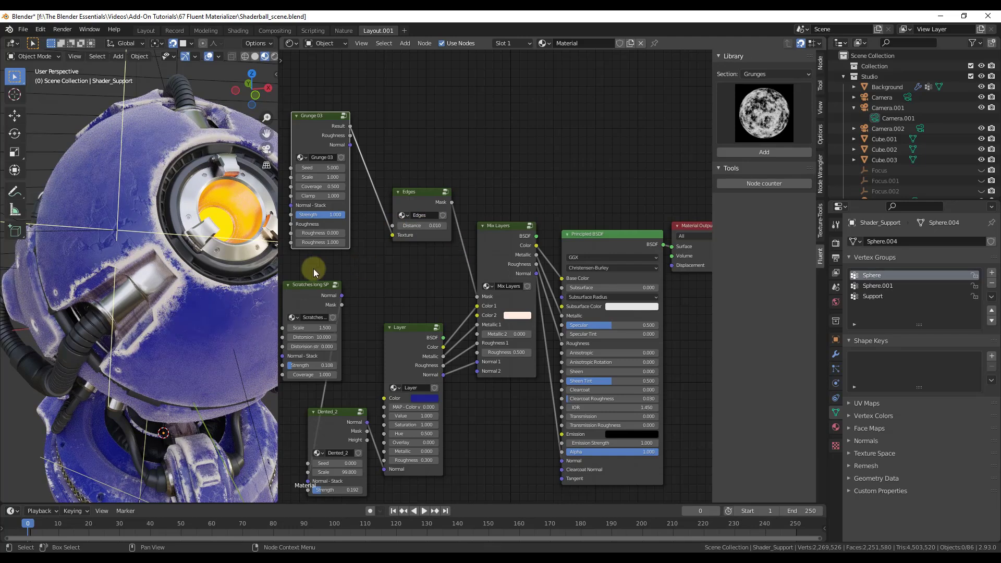
Step: Set the Grunge 03 node's seed to 2.7 and its scale to 1.3 to vary the edge wear
{"action": "middle_click_drag", "start_coordinate": [149, 244], "coordinate": [240, 213]}
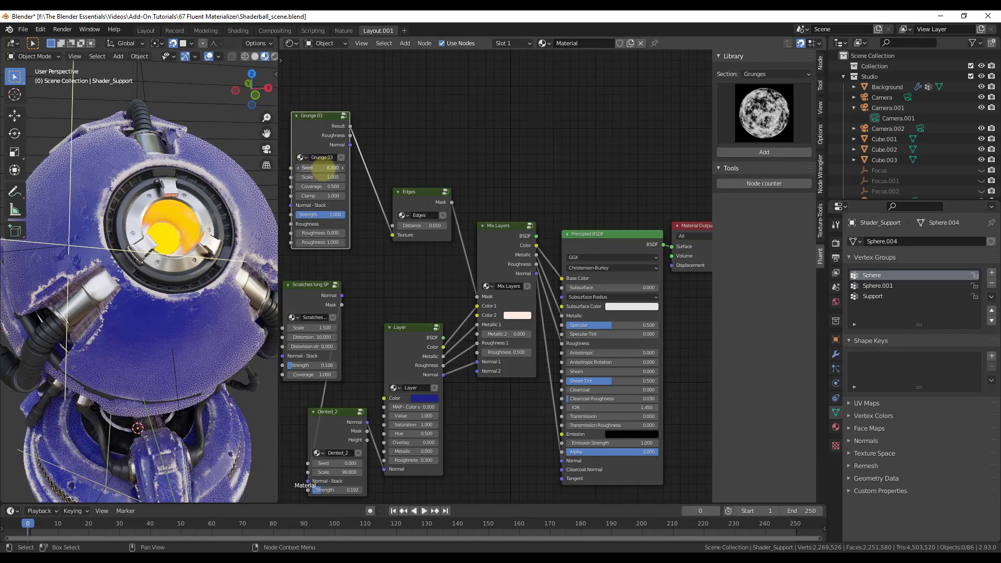
{"action": "mouse_move", "coordinate": [319, 168]}
{"action": "left_mouse_down"}
{"action": "mouse_move", "coordinate": [307, 172]}
{"action": "mouse_move", "coordinate": [319, 185]}
{"action": "left_mouse_up"}
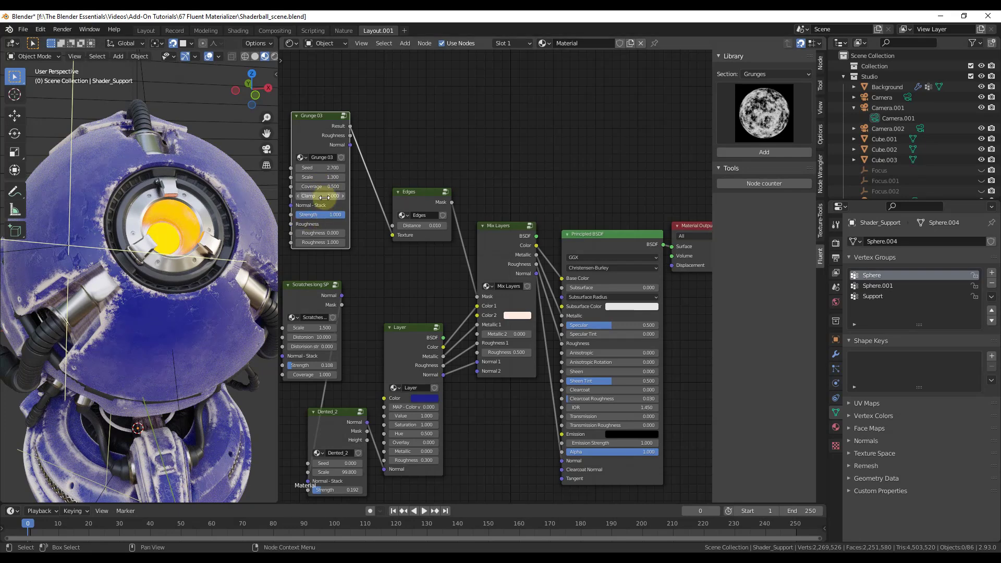
{"action": "scroll", "coordinate": [166, 276], "scroll_direction": "down", "scroll_amount": 2}
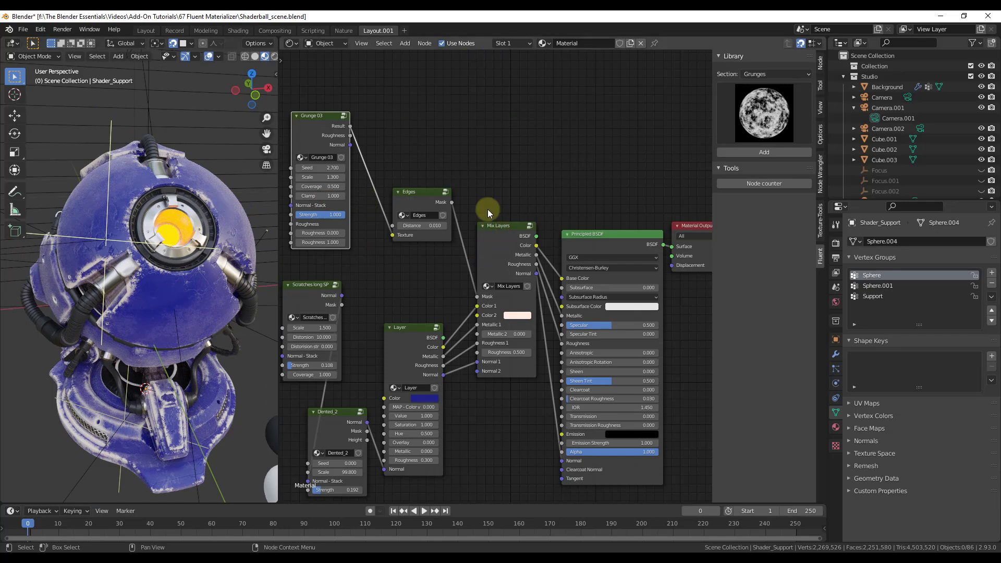
Step: Review the whole node network and examine the worn-paint finish on the shader ball from another angle and up close
{"action": "scroll", "coordinate": [480, 264], "scroll_direction": "down", "scroll_amount": 2}
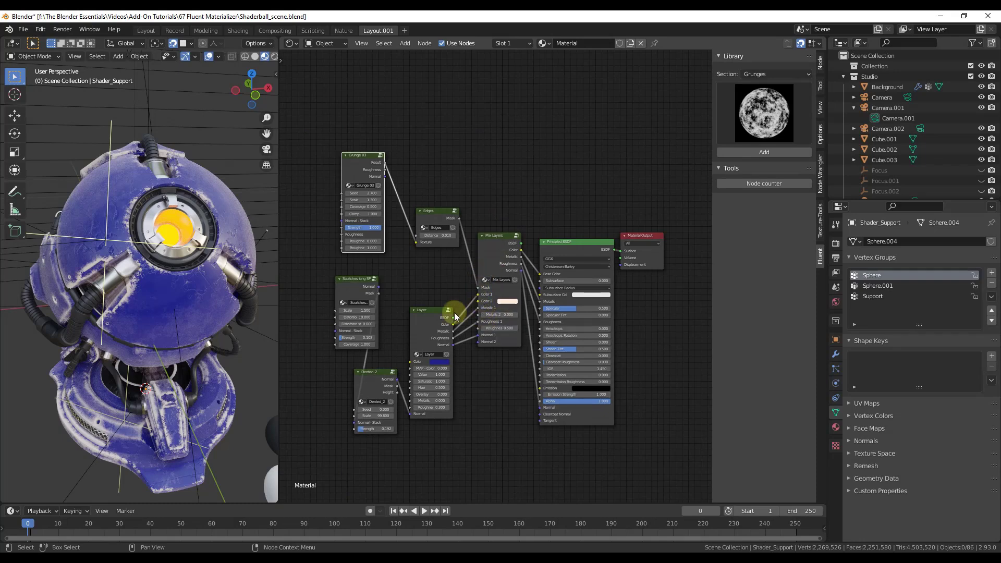
{"action": "scroll", "coordinate": [110, 250], "scroll_direction": "up", "scroll_amount": 3}
{"action": "middle_click_drag", "start_coordinate": [110, 249], "coordinate": [198, 298]}
{"action": "scroll", "coordinate": [99, 237], "scroll_direction": "up", "scroll_amount": 5}
{"action": "scroll", "coordinate": [148, 244], "scroll_direction": "down", "scroll_amount": 5}
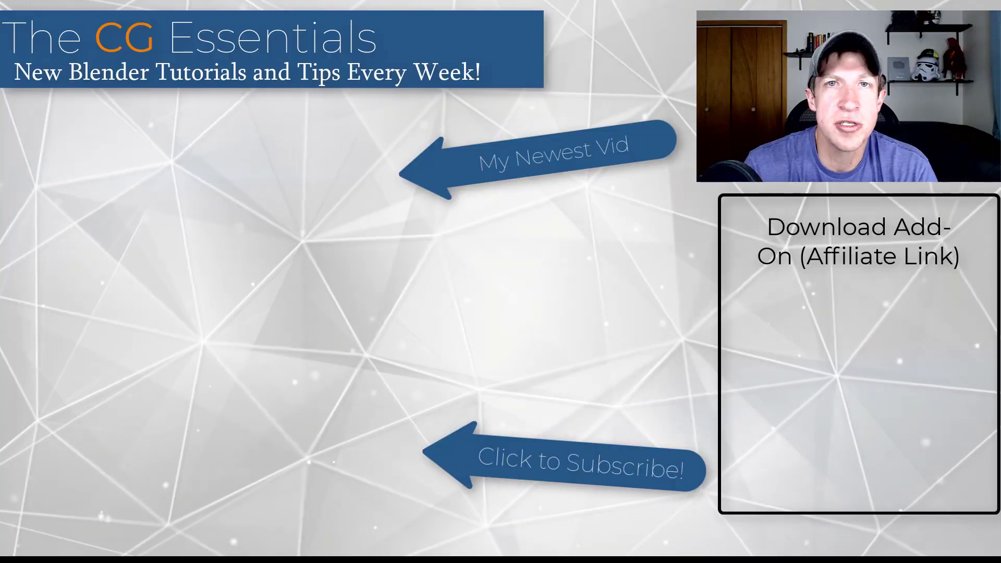